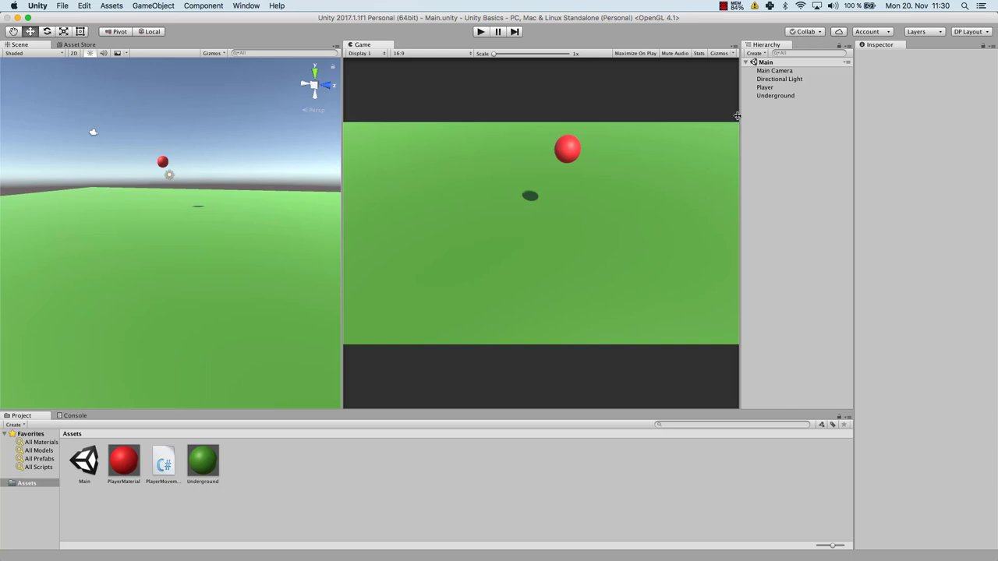
Set the Player's Sphere Collider radius to 1 and enable Use Gravity on its Rigidbody.
left_click(765, 88)
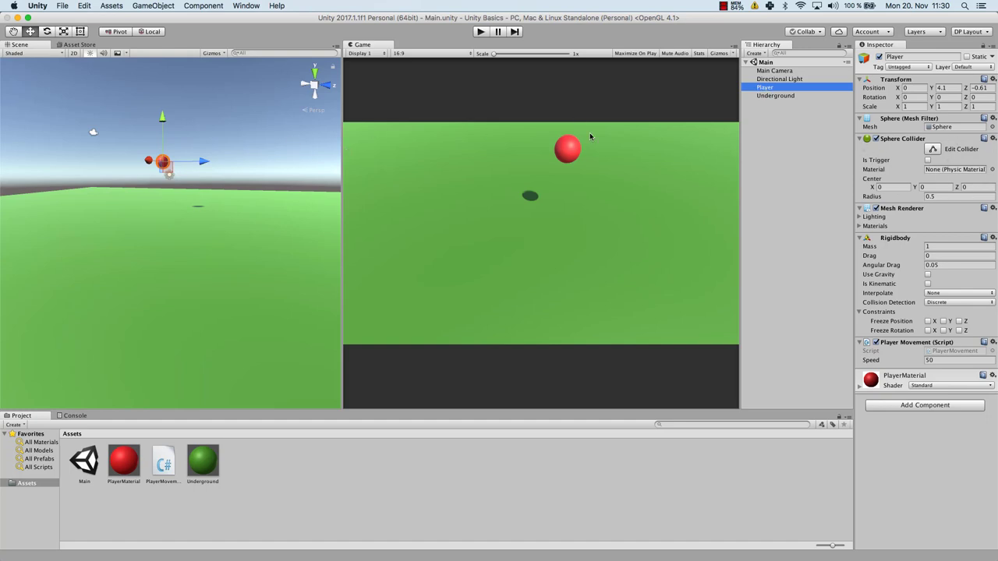
right_click_drag(233, 170, 259, 203)
key("w")
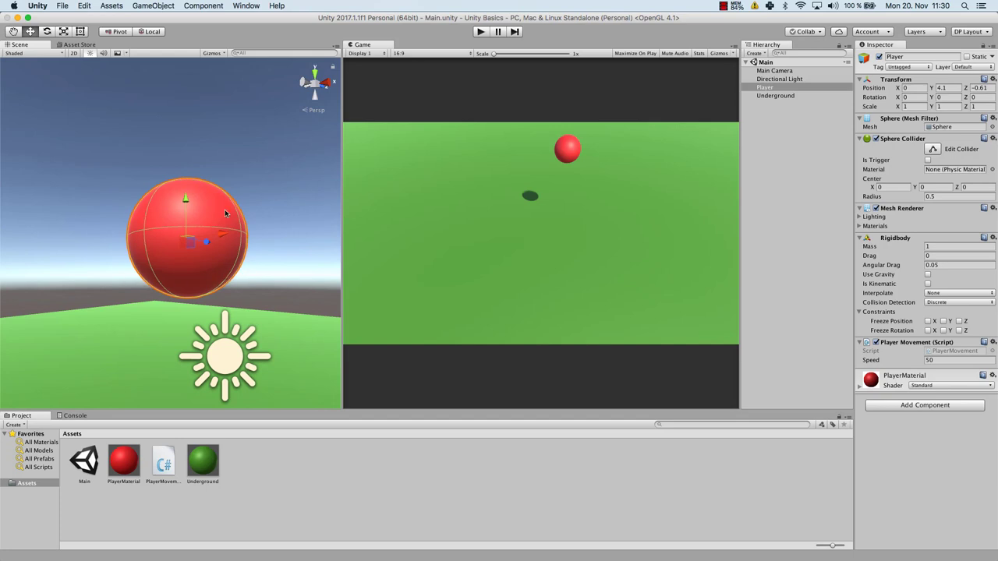
right_click_drag(243, 168, 276, 171)
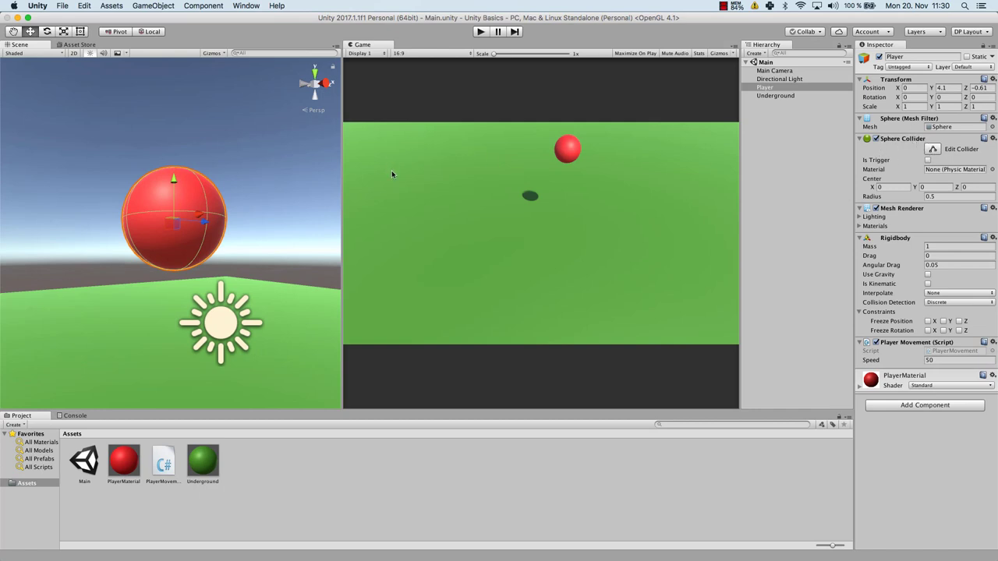
right_click_drag(336, 165, 436, 186)
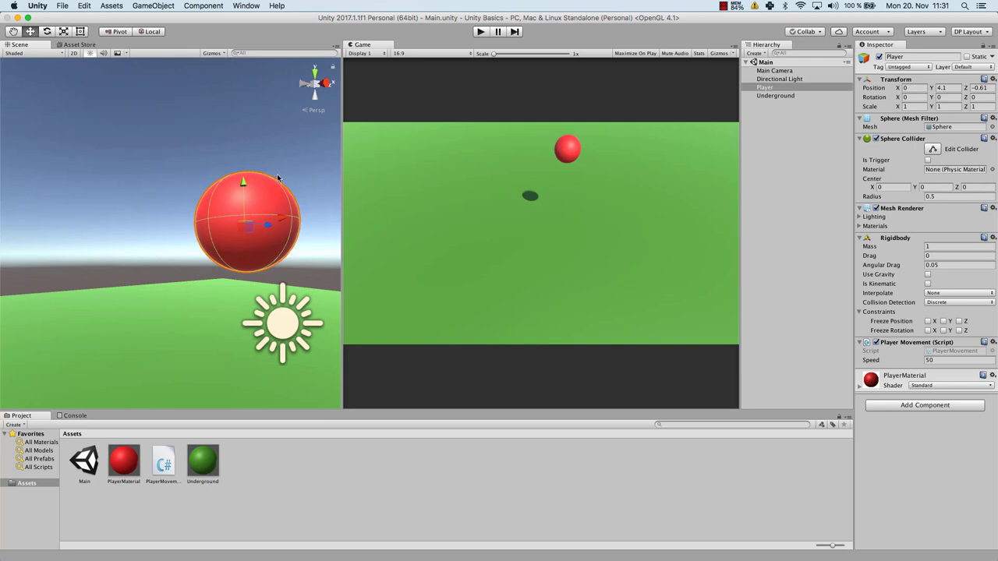
left_click(961, 196)
type("1")
right_click_drag(116, 208, 165, 185)
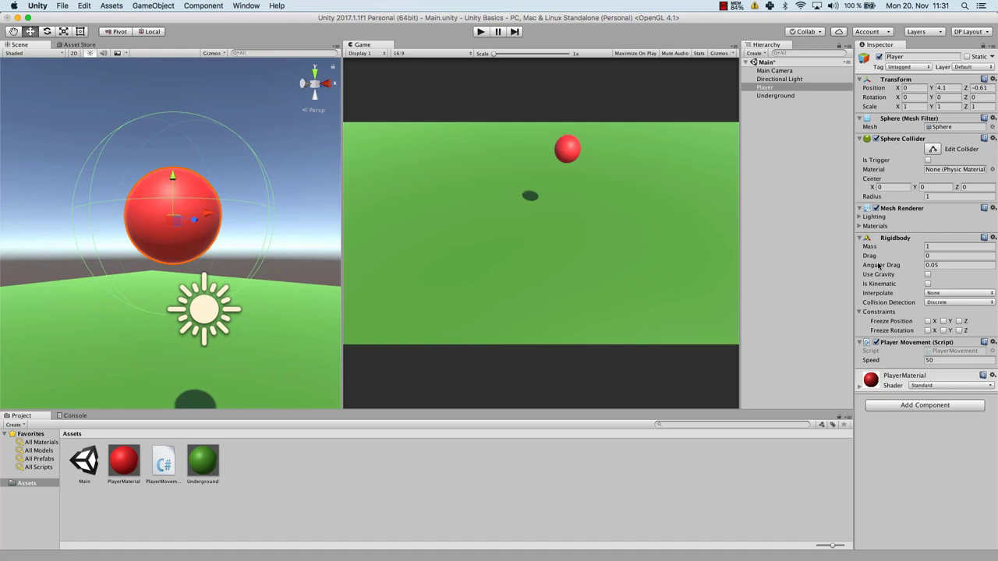
left_click(928, 274)
Play-test the scene, watch how the enlarged collider meets the ground, roll the ball around, and stop the test.
left_click(480, 32)
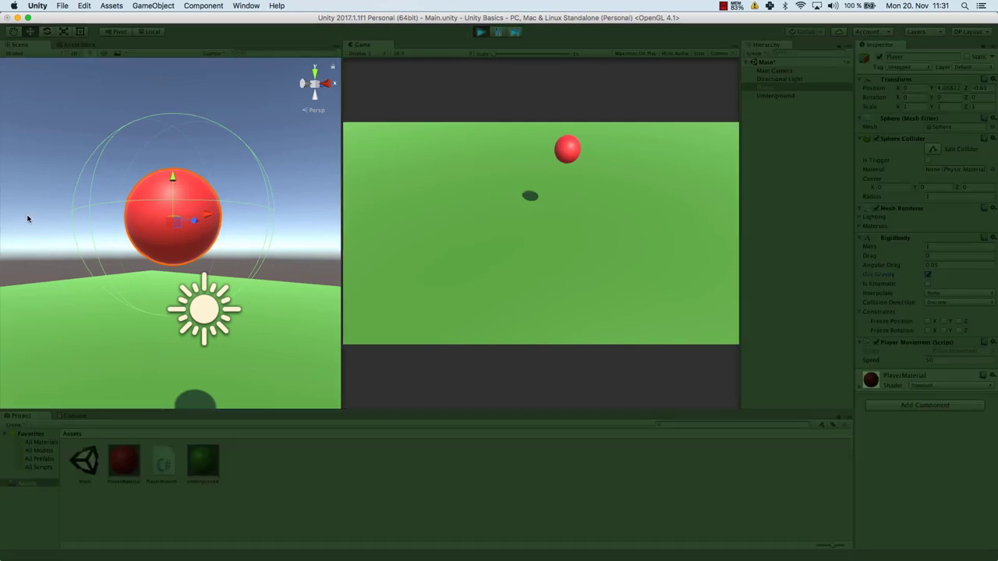
left_click_drag(187, 277, 749, 327, "alt")
right_click_drag(113, 266, 192, 221)
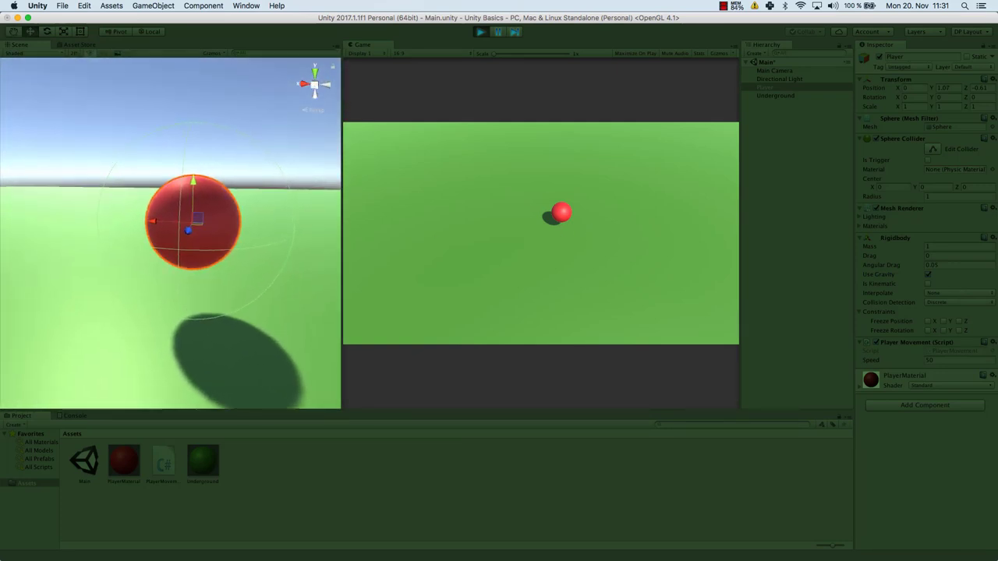
left_click_drag(260, 173, 16, 176, "alt")
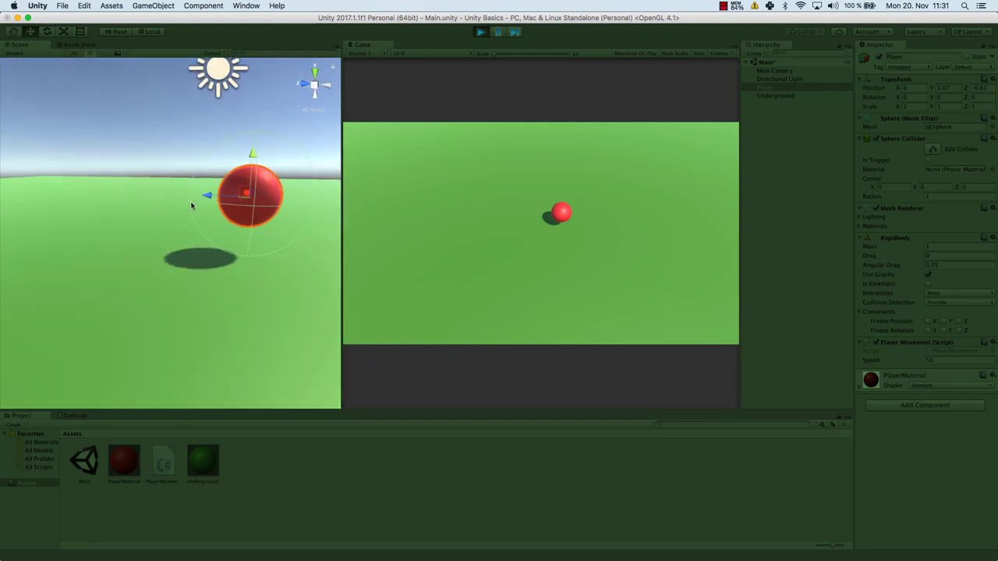
key("w")
key("d")
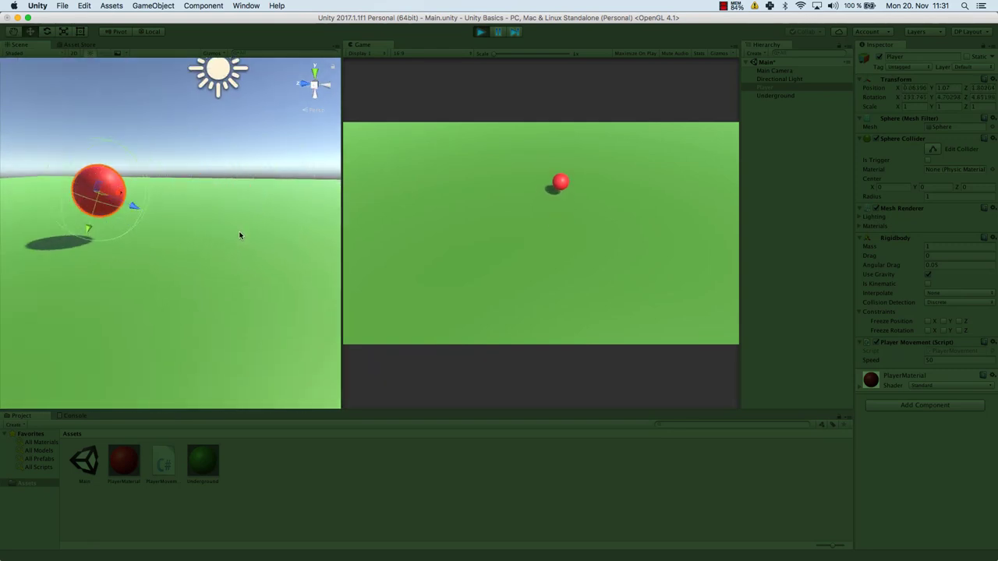
key("s")
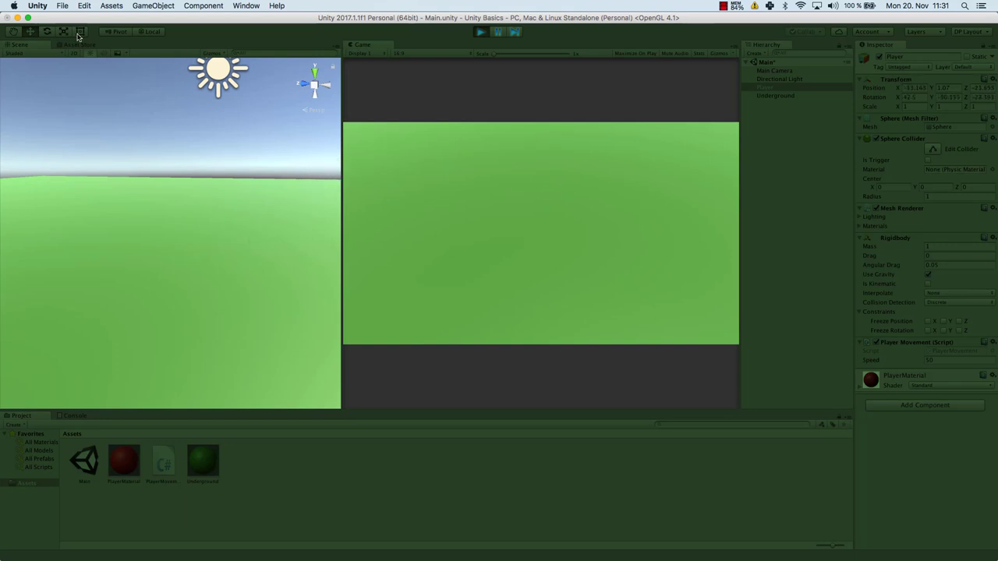
left_click(480, 31)
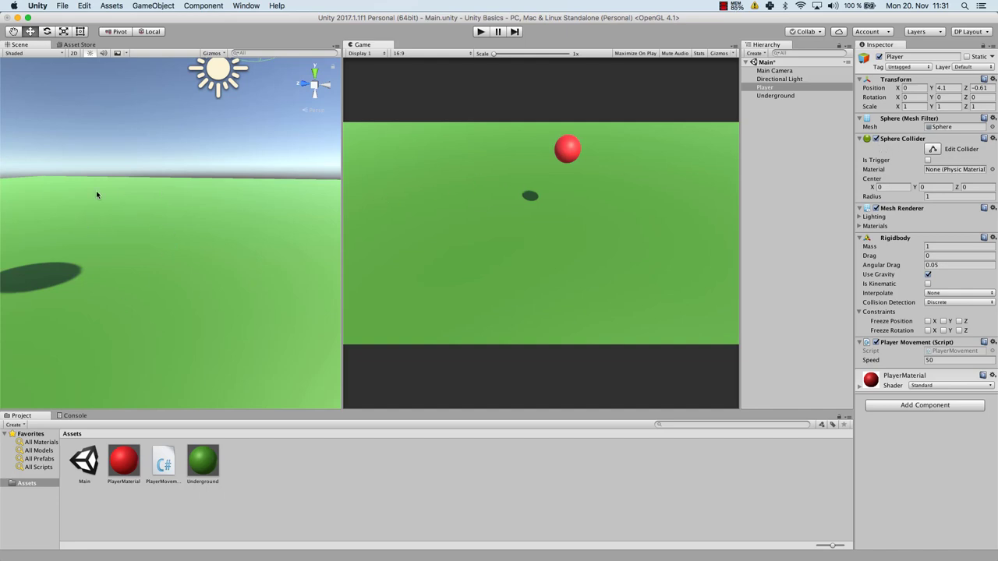
Open the Plane mesh used by the Underground's Mesh Collider and examine its wireframe in an enlarged preview.
right_click_drag(207, 262, 213, 64)
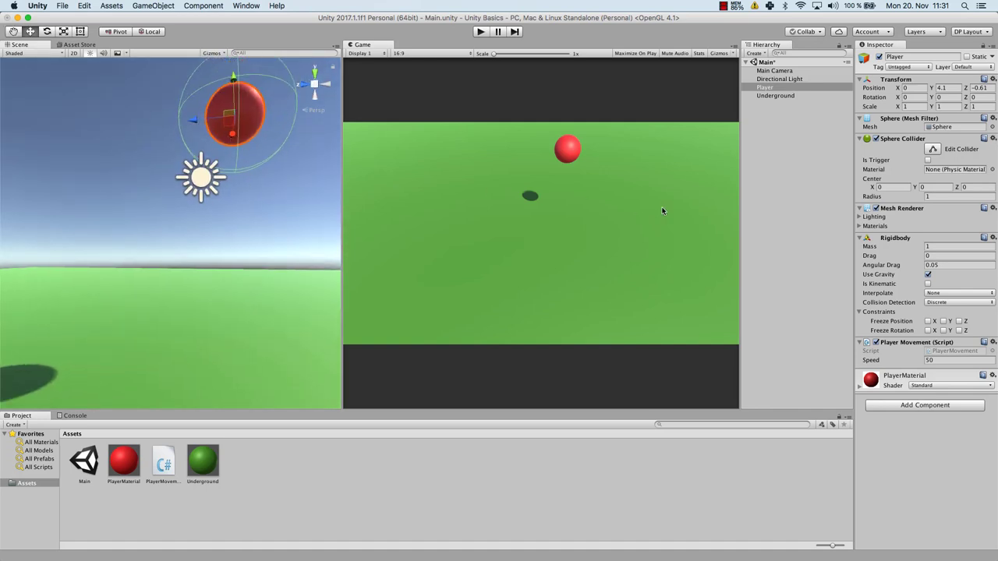
left_click(782, 96)
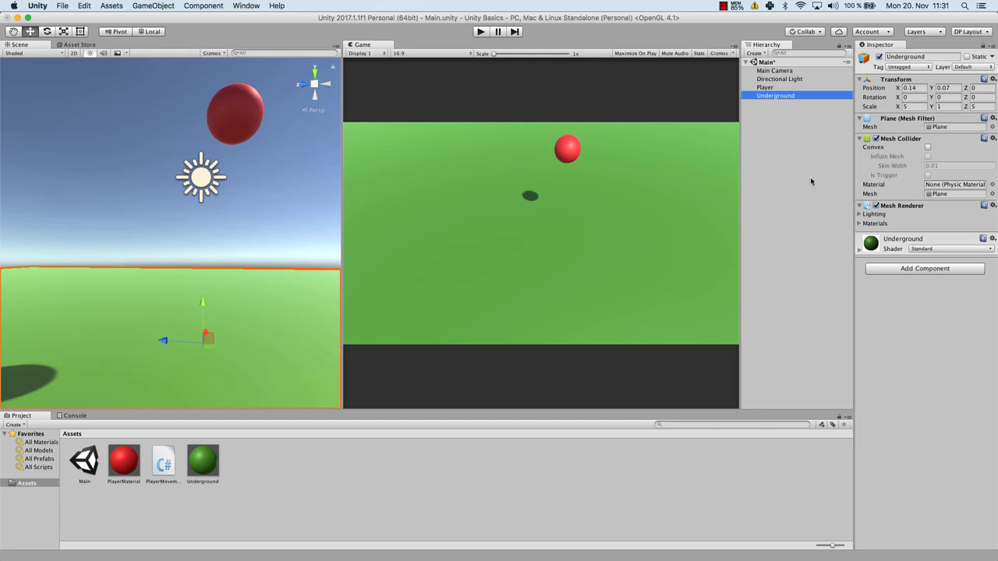
double_click(941, 195)
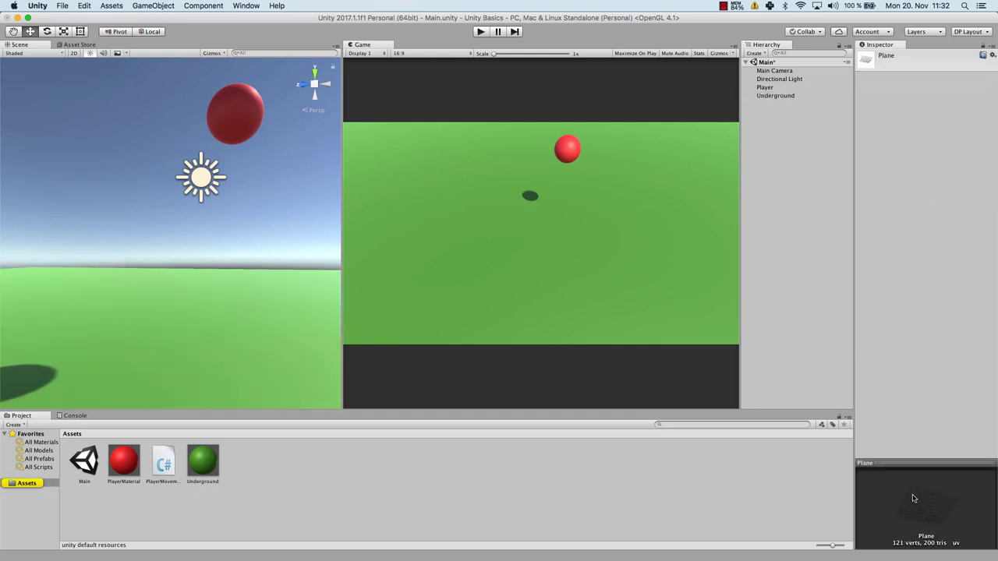
left_click_drag(920, 463, 917, 339)
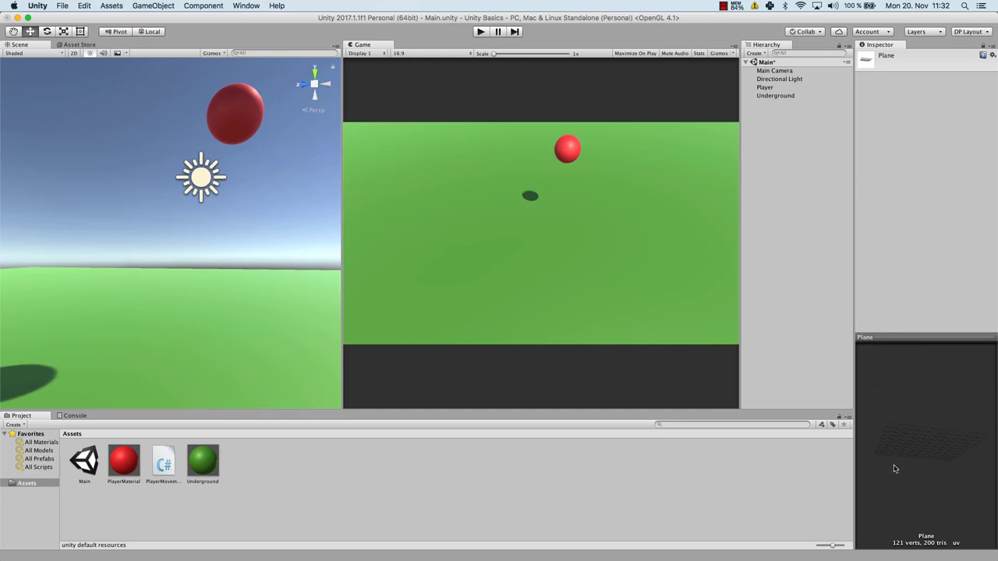
left_click_drag(906, 451, 927, 413)
Enable Convex on the Underground's Mesh Collider and view the plane from its edge.
left_click(780, 97)
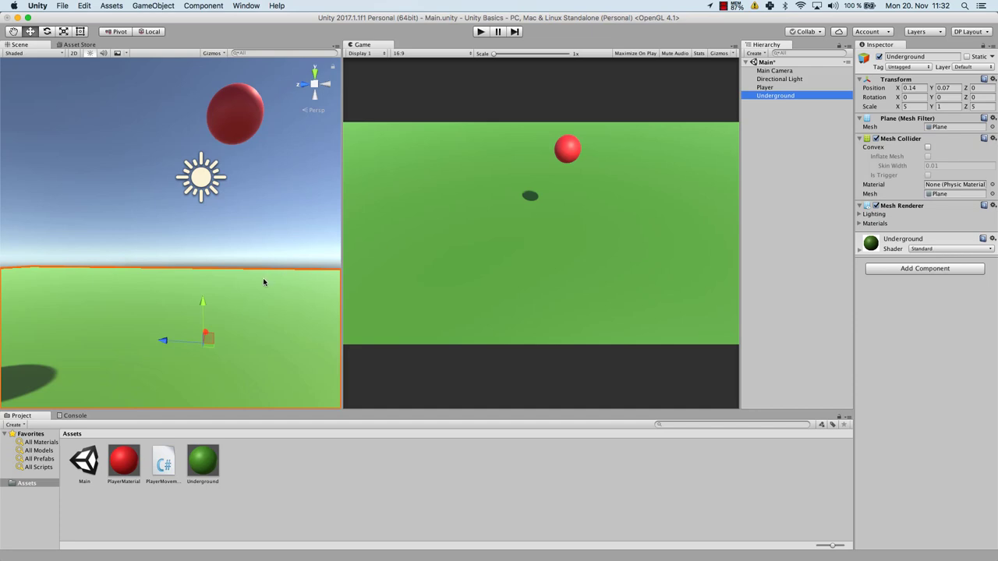
right_click_drag(261, 294, 265, 360)
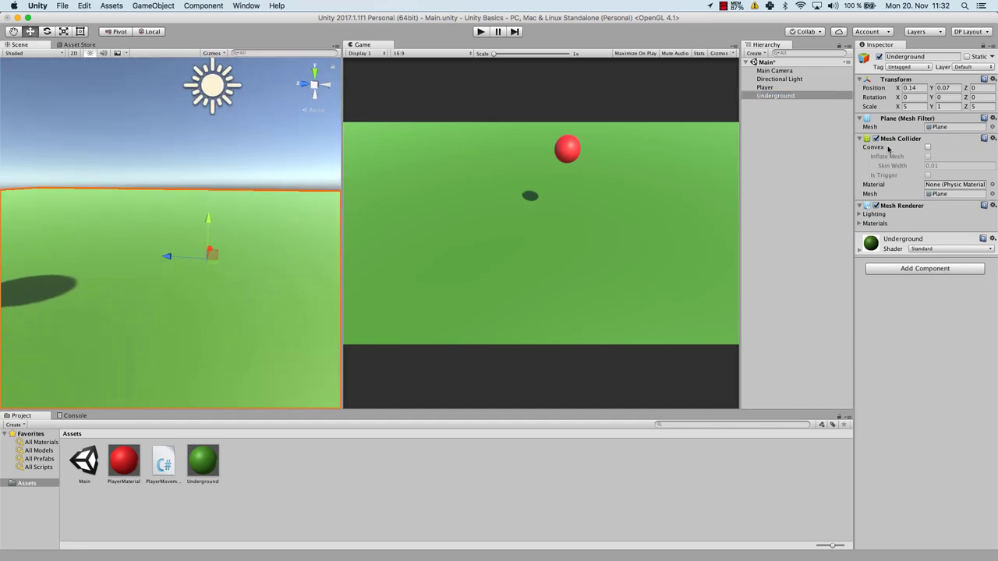
right_click_drag(117, 278, 0, 281)
right_click_drag(160, 262, 255, 358)
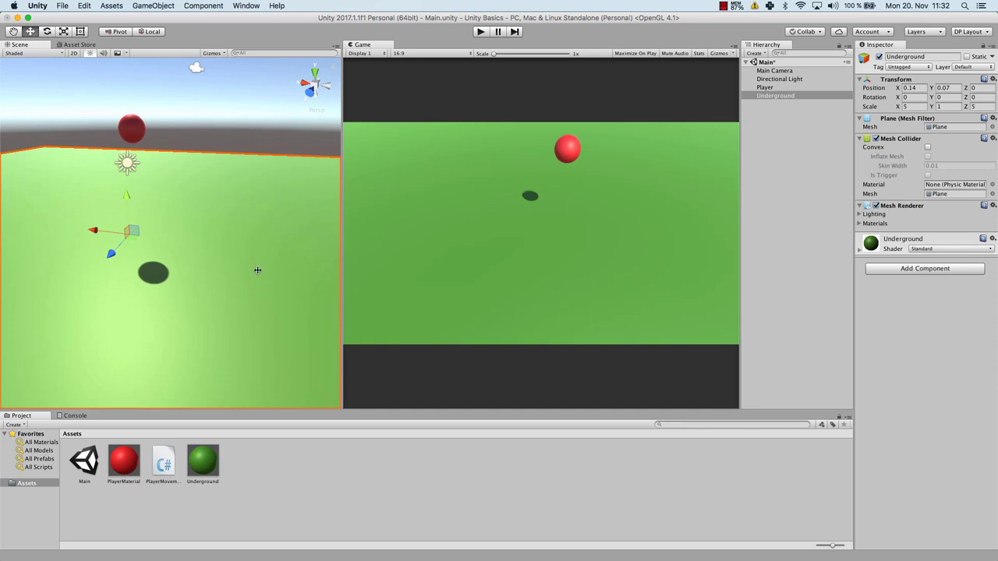
right_click_drag(257, 269, 216, 216)
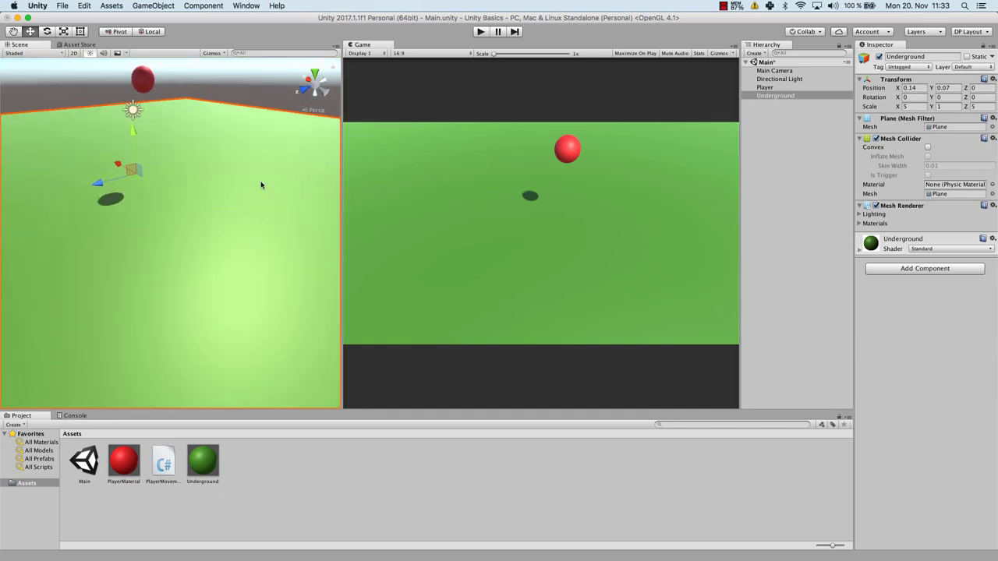
right_click_drag(261, 184, 240, 176)
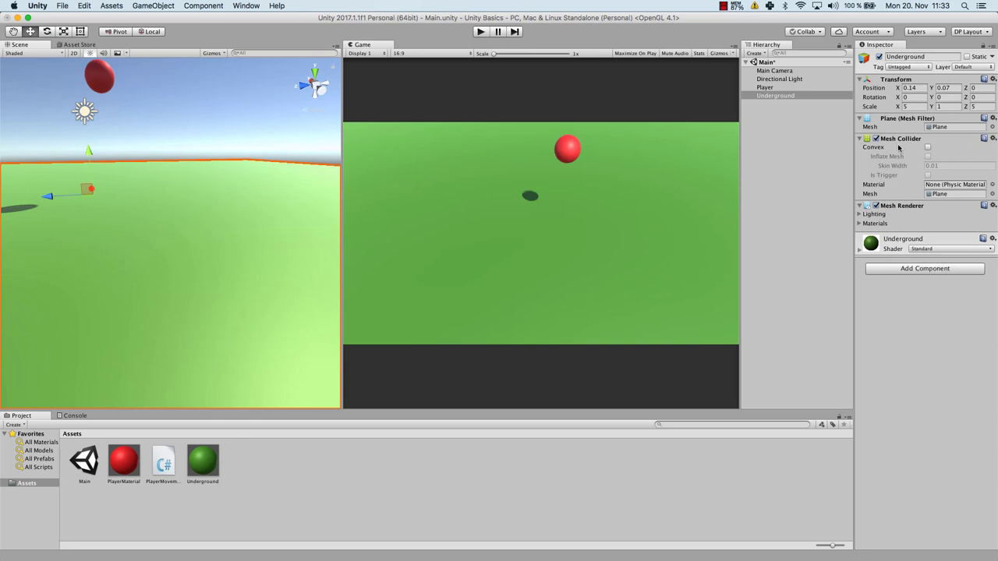
left_click(927, 148)
right_click_drag(287, 209, 180, 185)
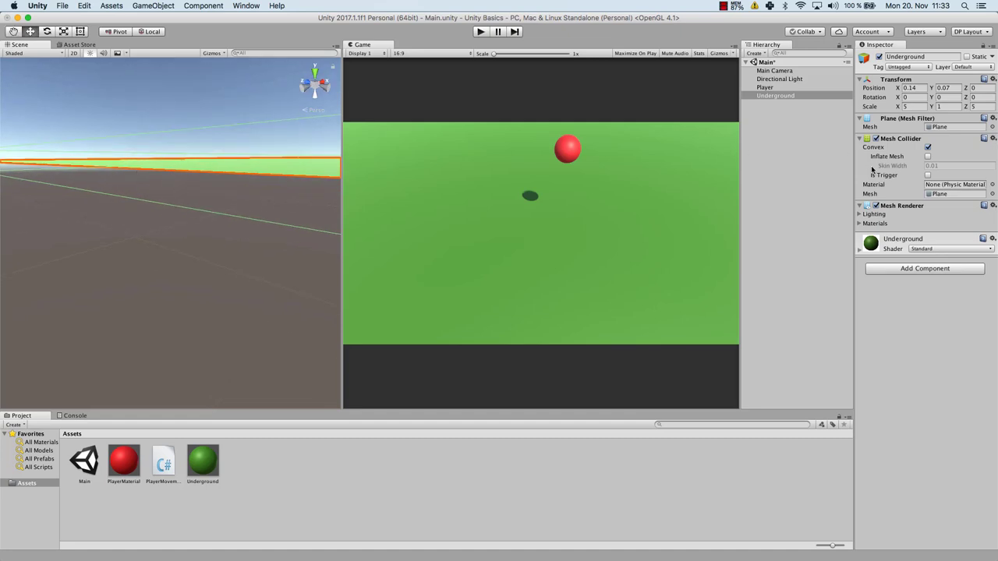
Enable Inflate Mesh on the Underground's Mesh Collider and raise its Skin Width to 0.57.
left_click(928, 156)
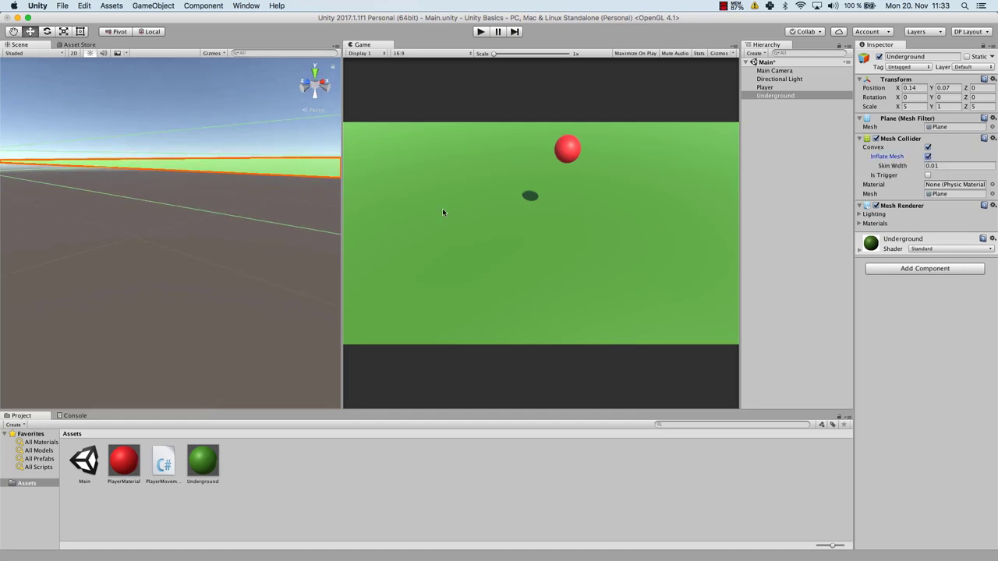
right_click_drag(265, 172, 267, 173)
key("w")
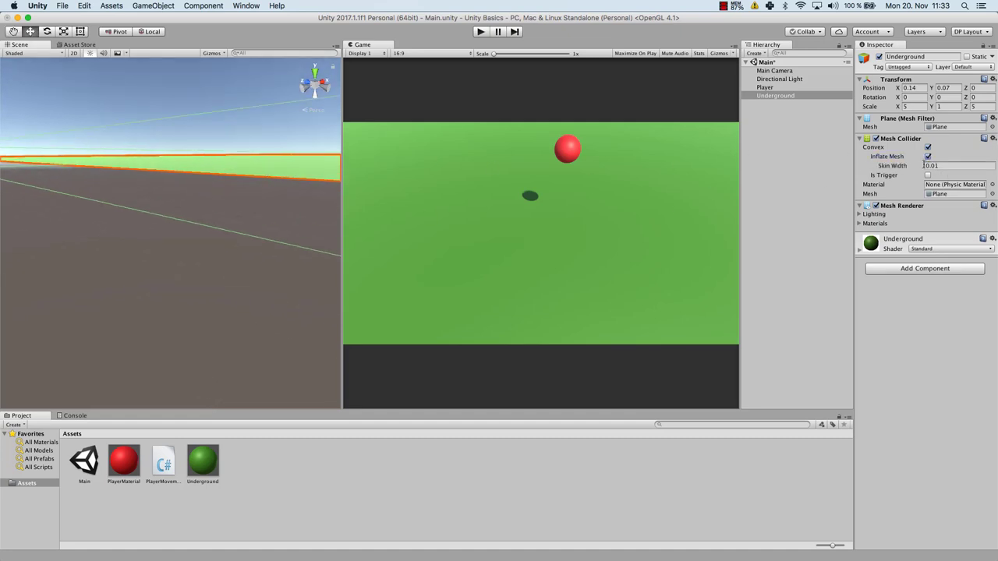
left_click_drag(920, 164, 963, 169)
right_click_drag(60, 207, 59, 211)
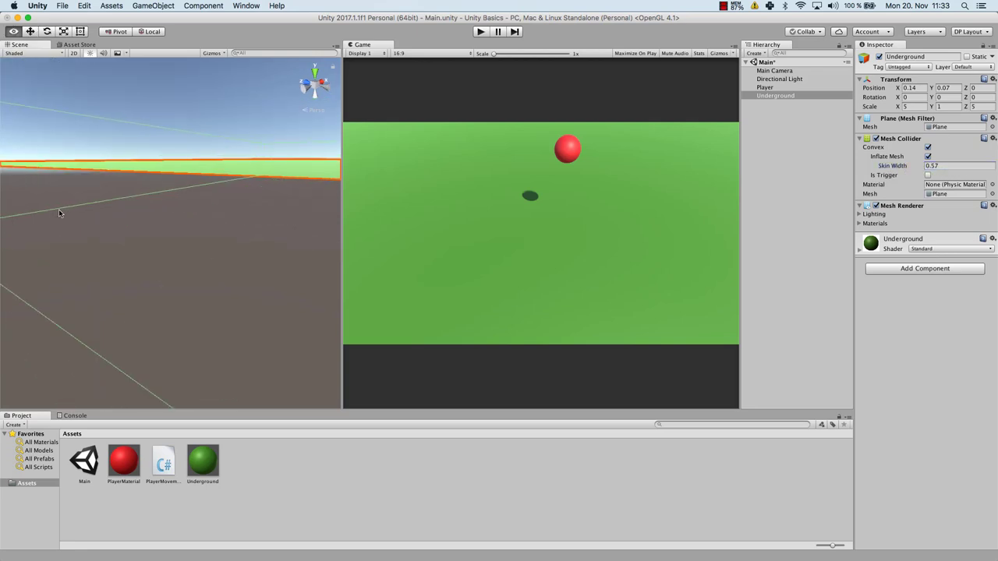
left_click_drag(59, 209, 146, 224, "alt")
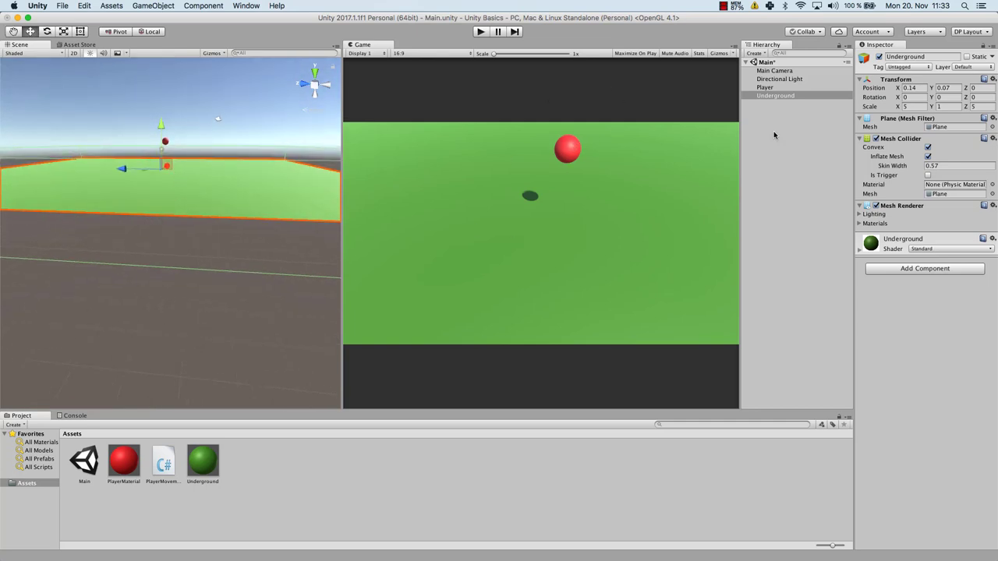
Play-test how the Player behaves above the inflated ground collider, checking its Sphere Collider radius, and stop the test.
left_click(480, 31)
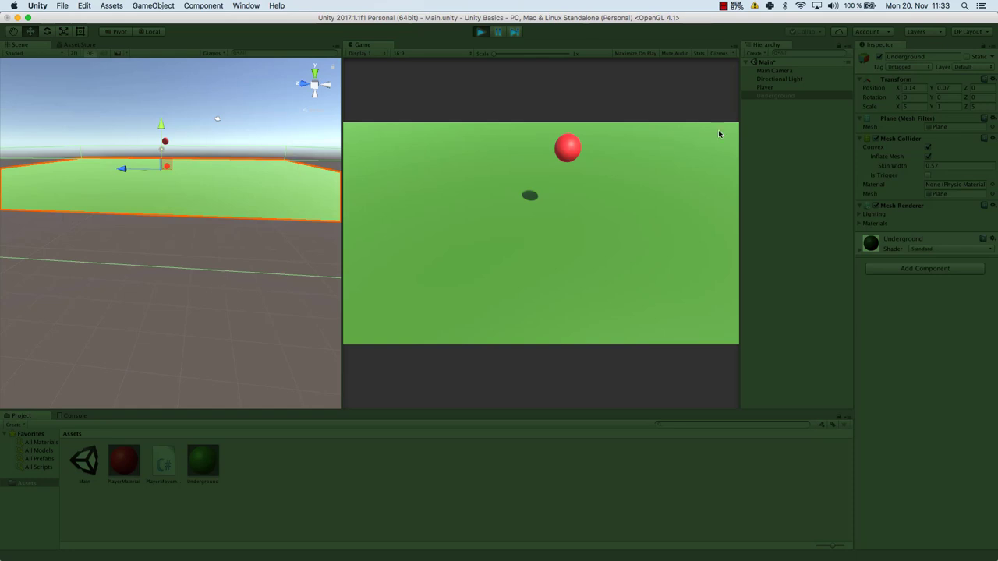
left_click(781, 88)
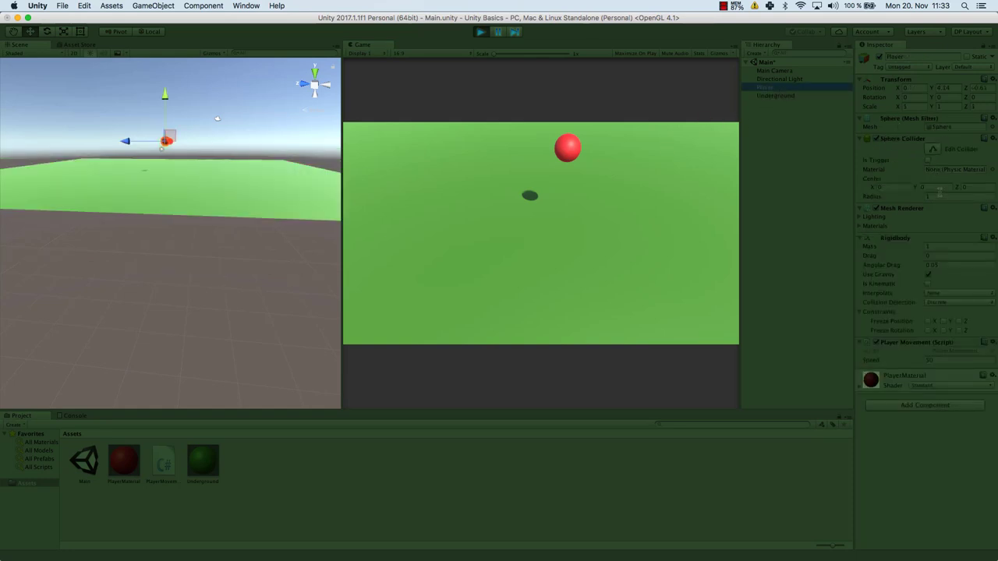
left_click(945, 198)
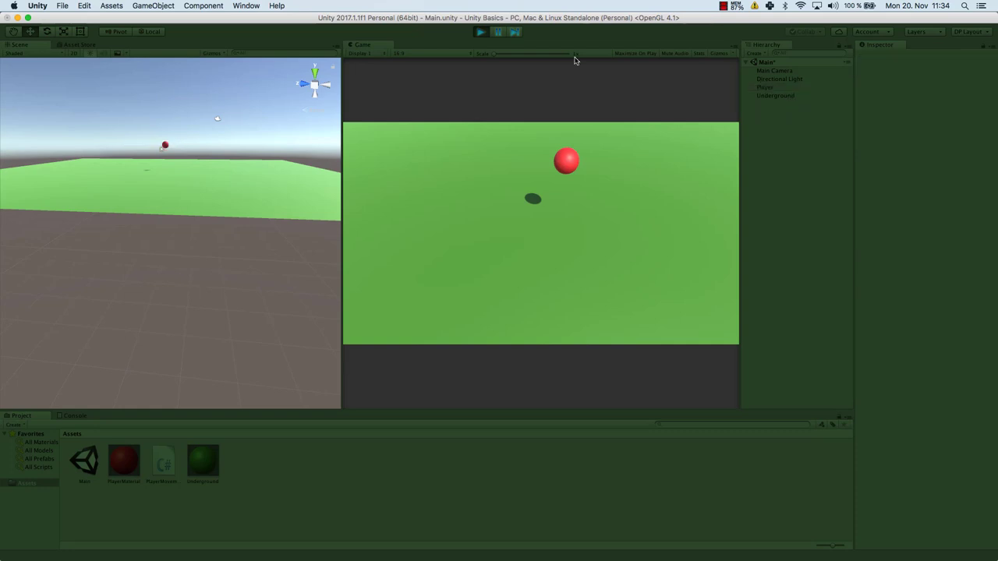
left_click(481, 31)
Disable Convex on the Underground's Mesh Collider.
left_click(782, 97)
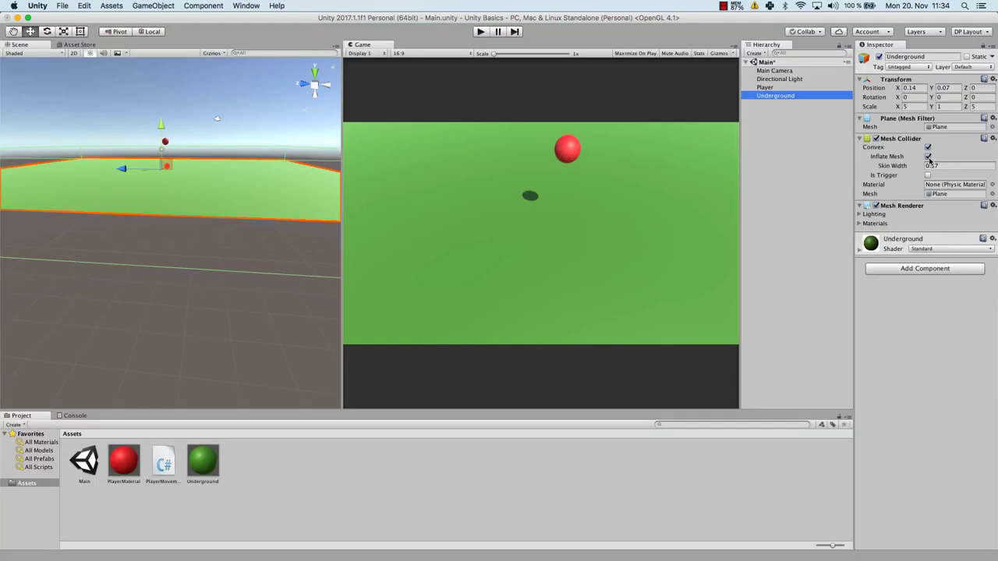
left_click(927, 147)
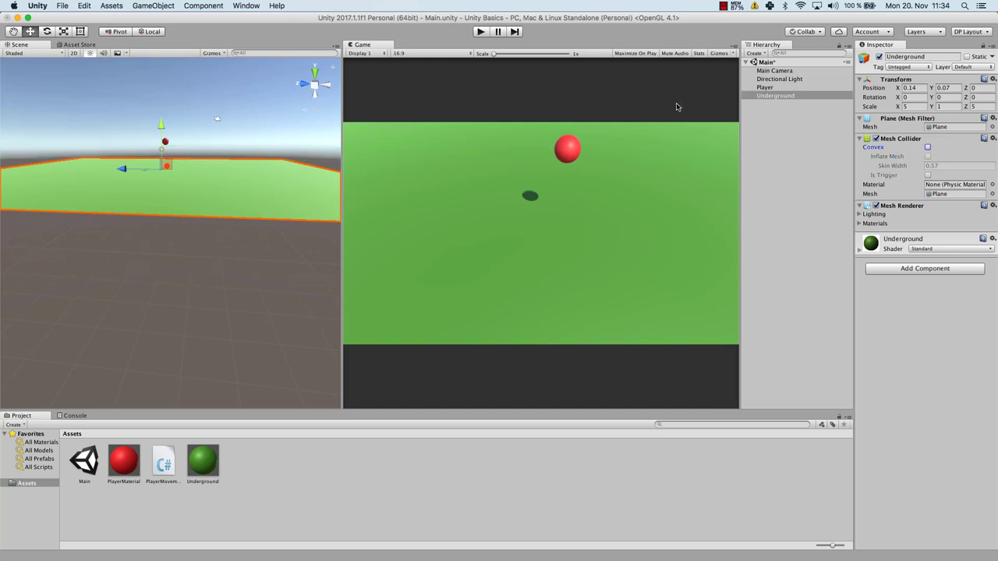
Move the Player along the Z axis to about -0.32 and set its Sphere Collider's center Y to 1.
left_click(768, 79)
left_click(765, 88)
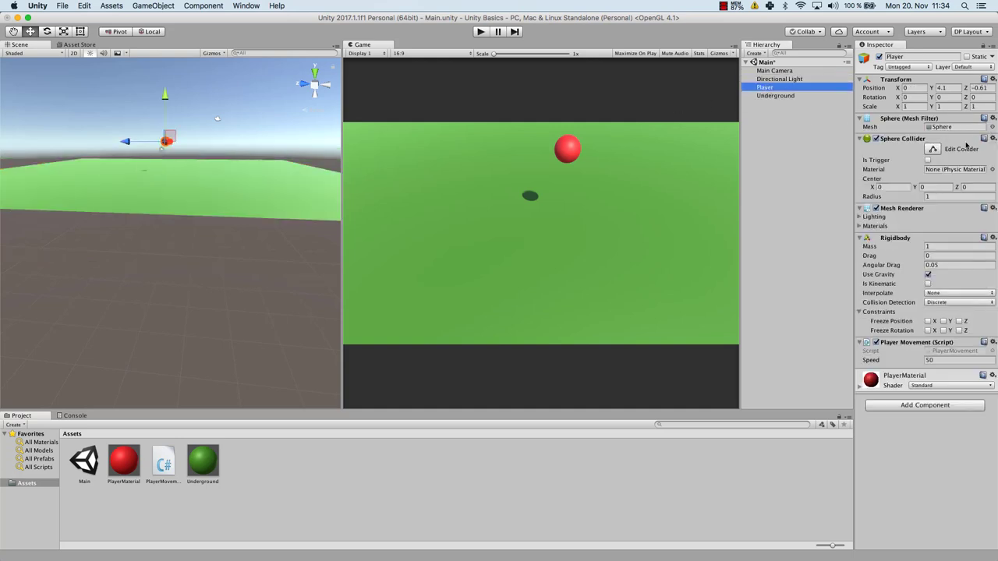
left_click_drag(240, 162, 157, 109, "alt")
scroll(241, 143, "up", 5)
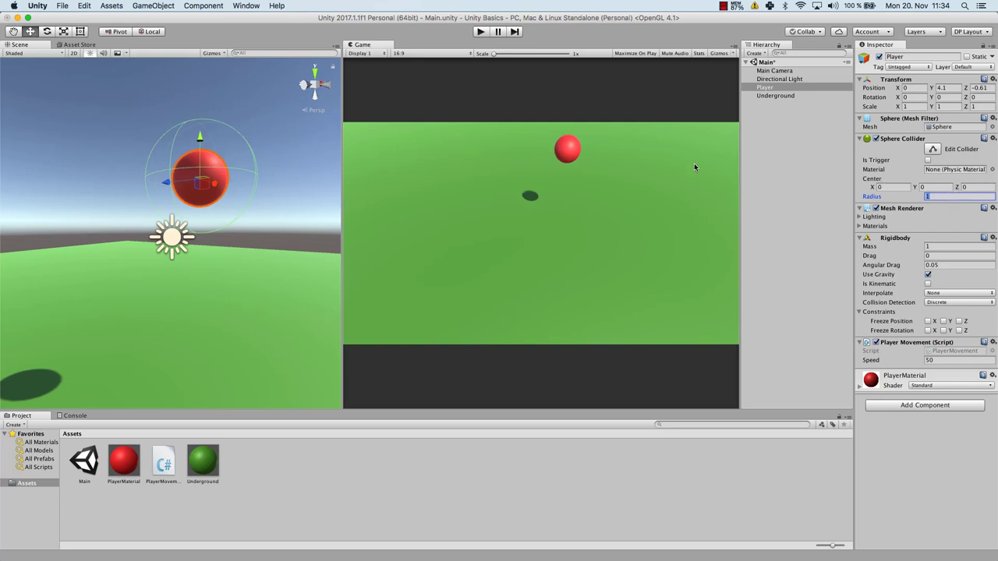
left_click_drag(240, 251, 289, 245, "alt")
mouse_move(219, 195)
left_mouse_down()
mouse_move(196, 195)
mouse_move(207, 196)
left_mouse_up()
left_click(937, 187)
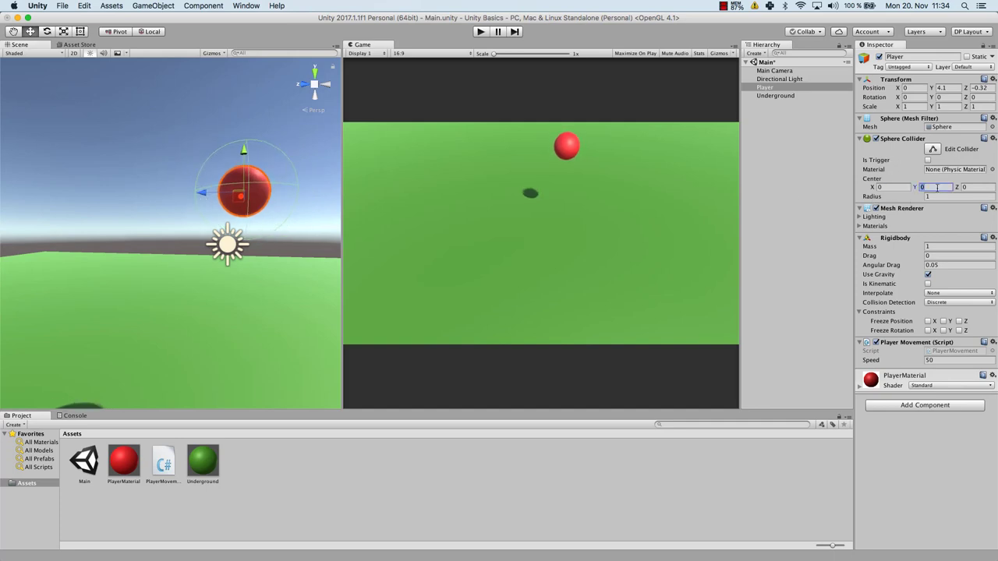
type("1")
Play-test the scene and examine how the Player with its vertically offset Sphere Collider lands on the ground.
left_click(481, 32)
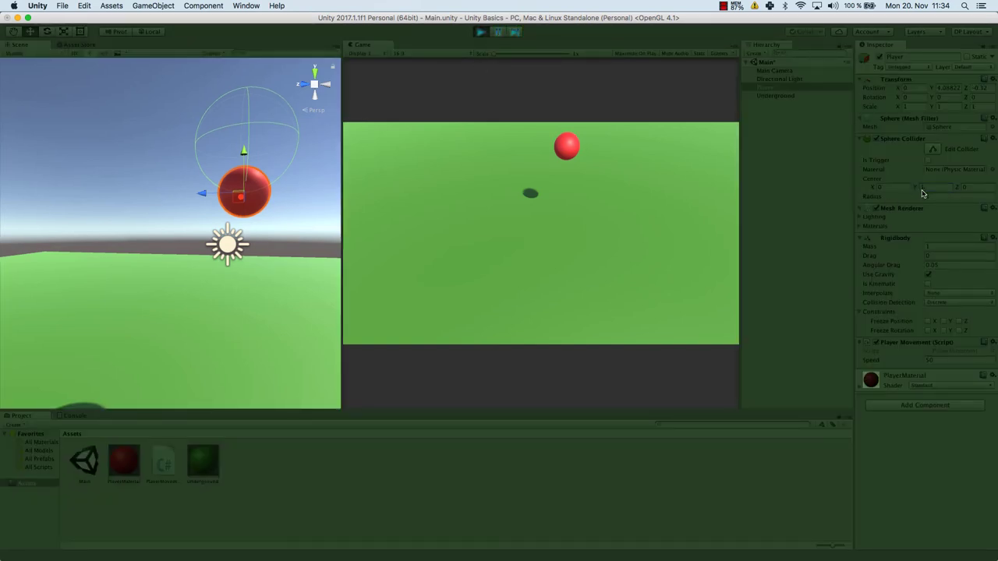
key("s")
right_click_drag(298, 263, 210, 291)
key("d")
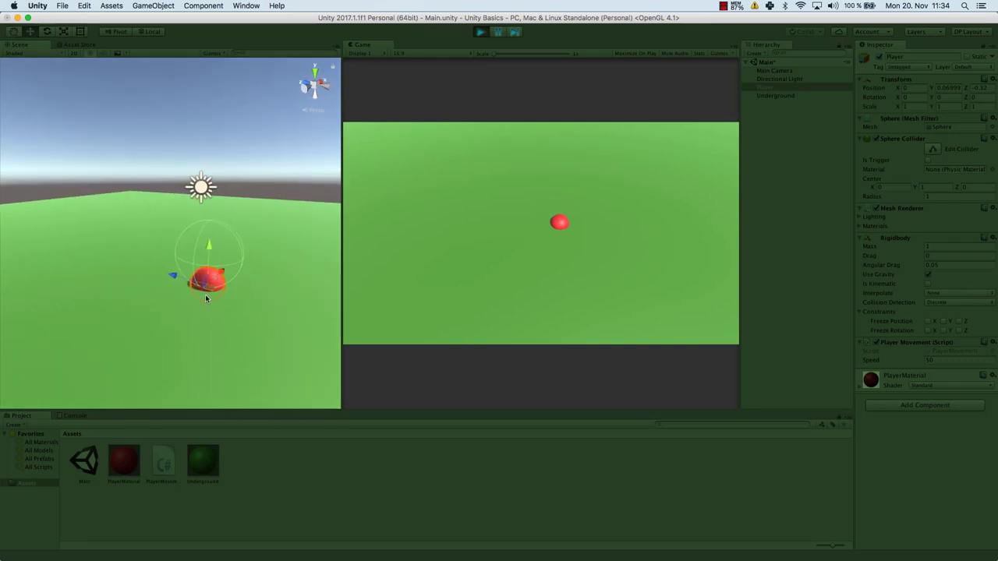
left_click(235, 229)
Steer the Player around the ground in several directions, inspect it in the Scene view, and stop the test.
left_click(534, 206)
key("w")
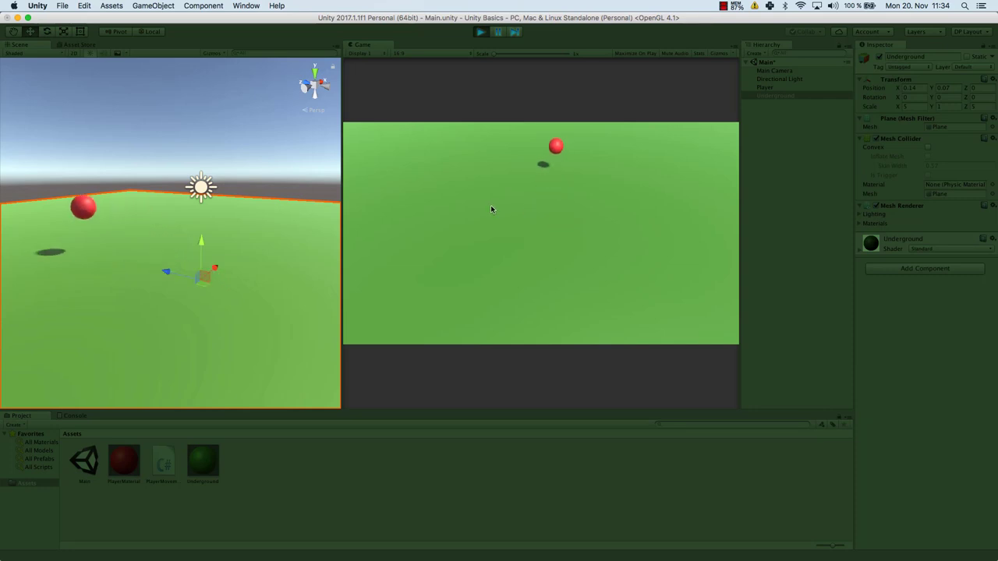
key("Down")
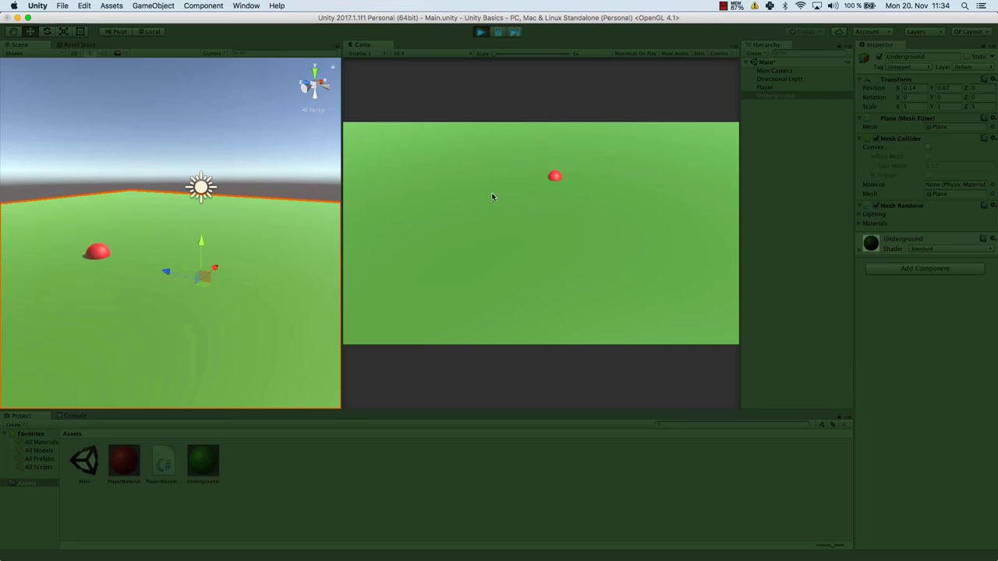
key("Up")
key("Left")
key("space")
key("Right")
key("space")
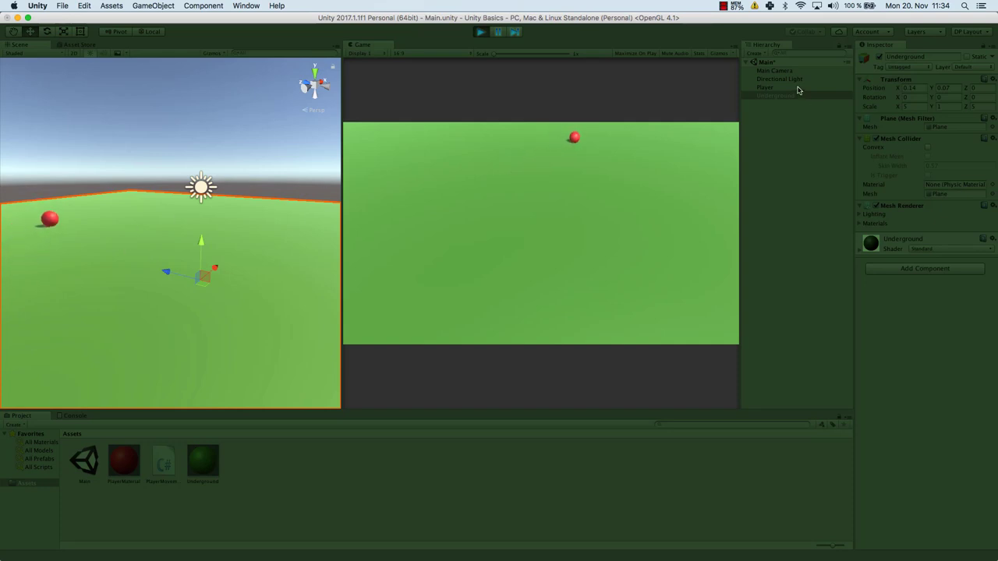
left_click(798, 87)
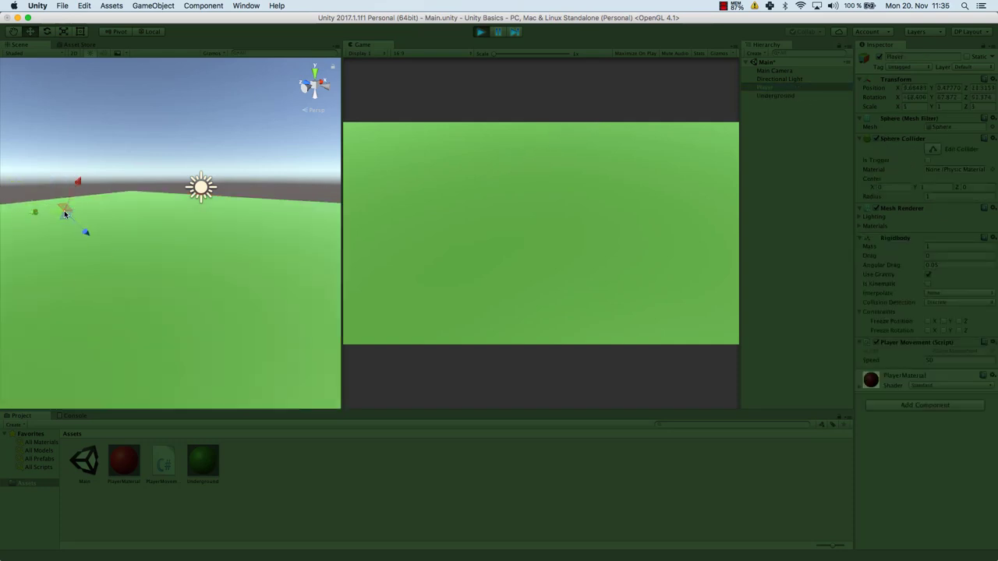
left_click(481, 32)
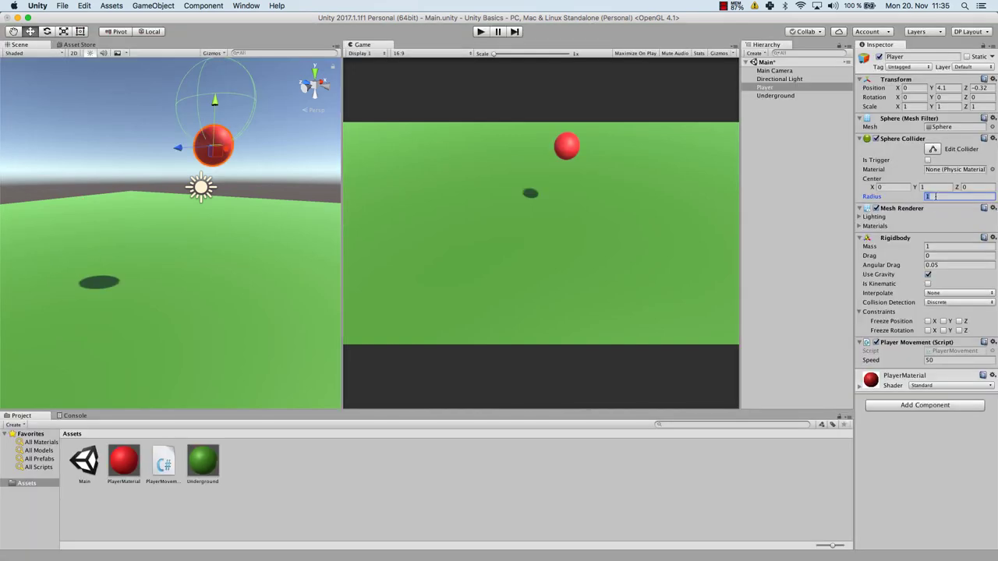
Reset the Player's Sphere Collider to a center Y of 0 and a radius of 0.5.
left_click(934, 187)
type("0")
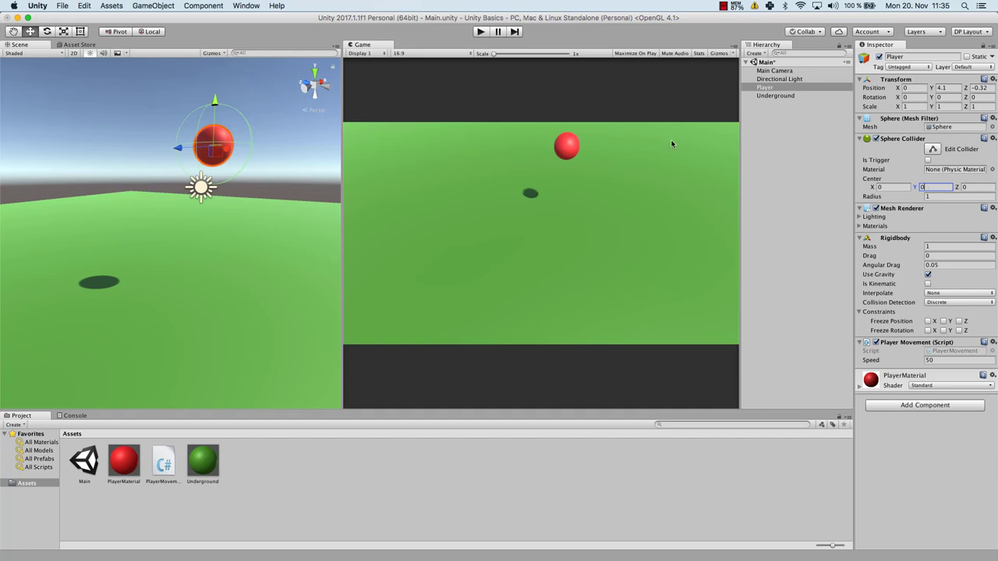
left_click(943, 197)
left_click(940, 187)
left_click(935, 196)
type(".5")
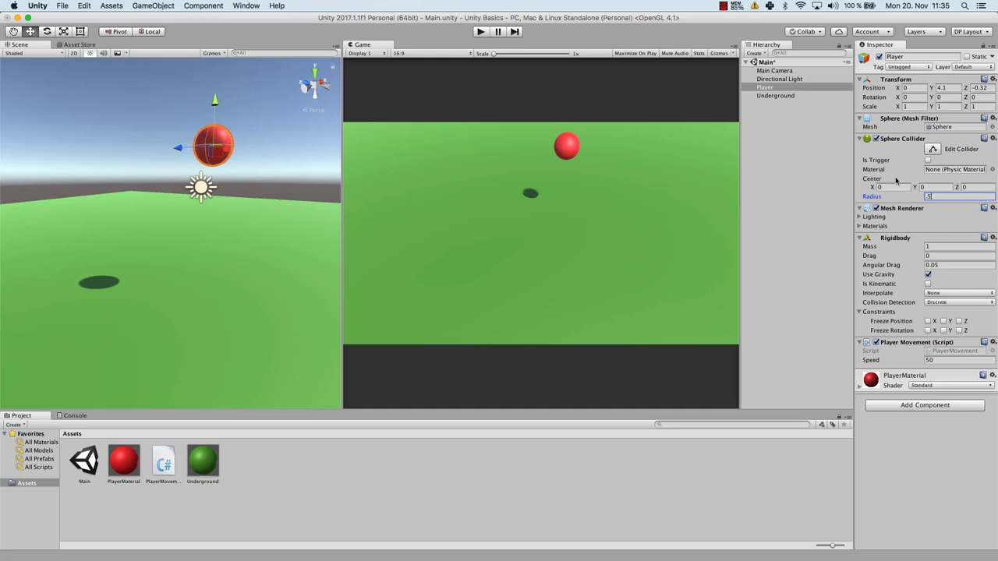
key("Return")
Create a 3D Capsule and raise it above the ground to a Y position of about 1.216.
left_click(790, 136)
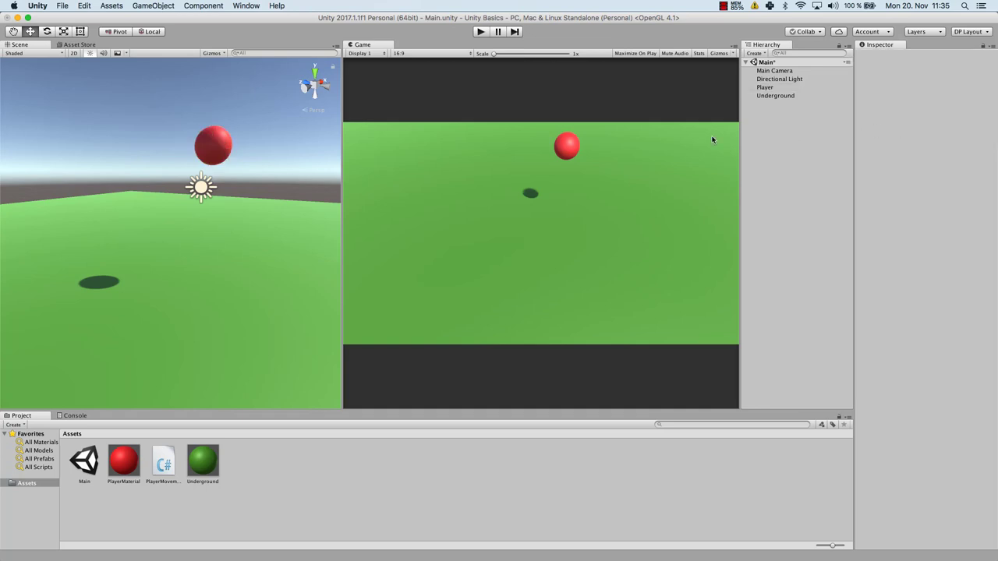
right_click(765, 135)
mouse_move(803, 232)
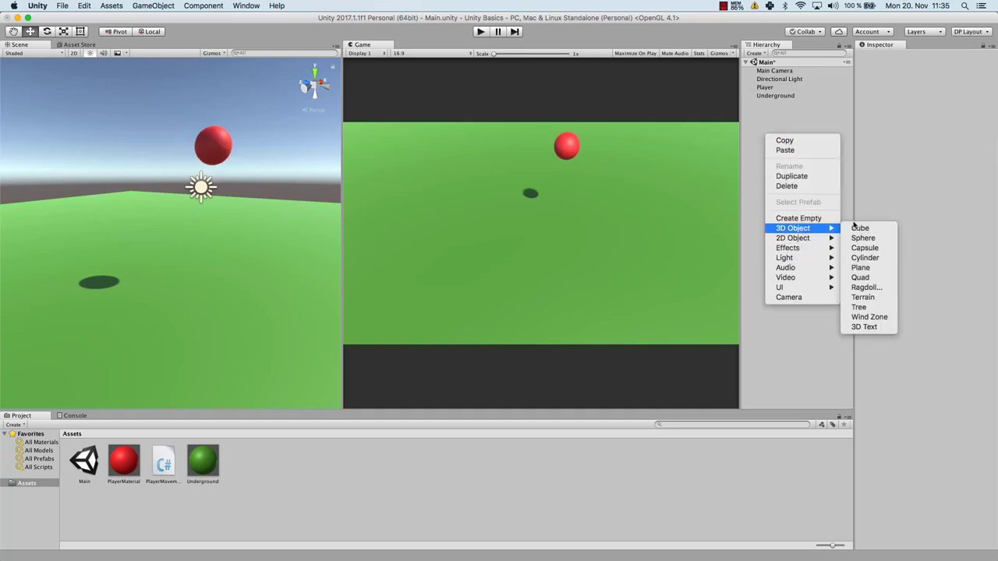
left_click(866, 248)
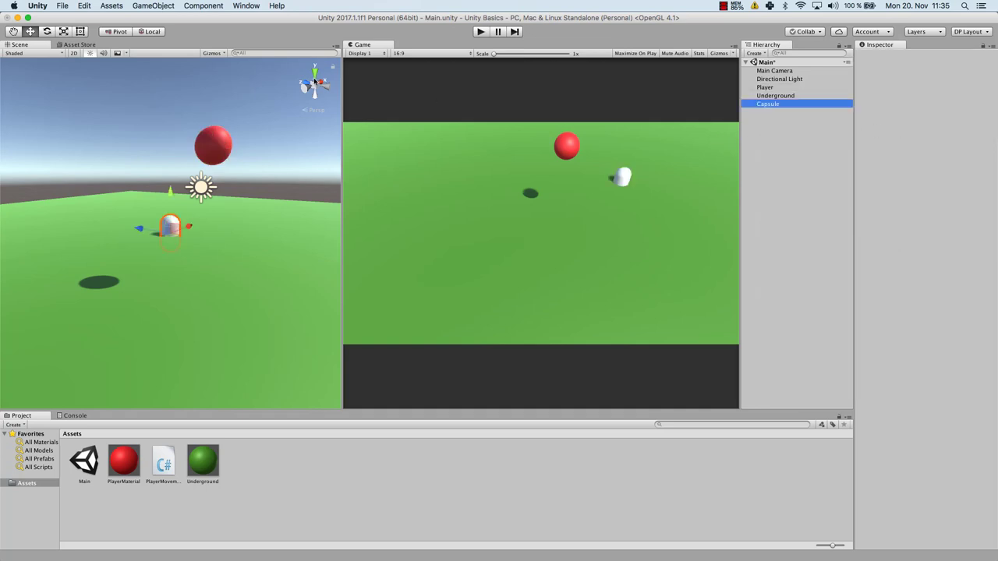
key("f")
key("w")
left_click_drag(218, 226, 220, 153)
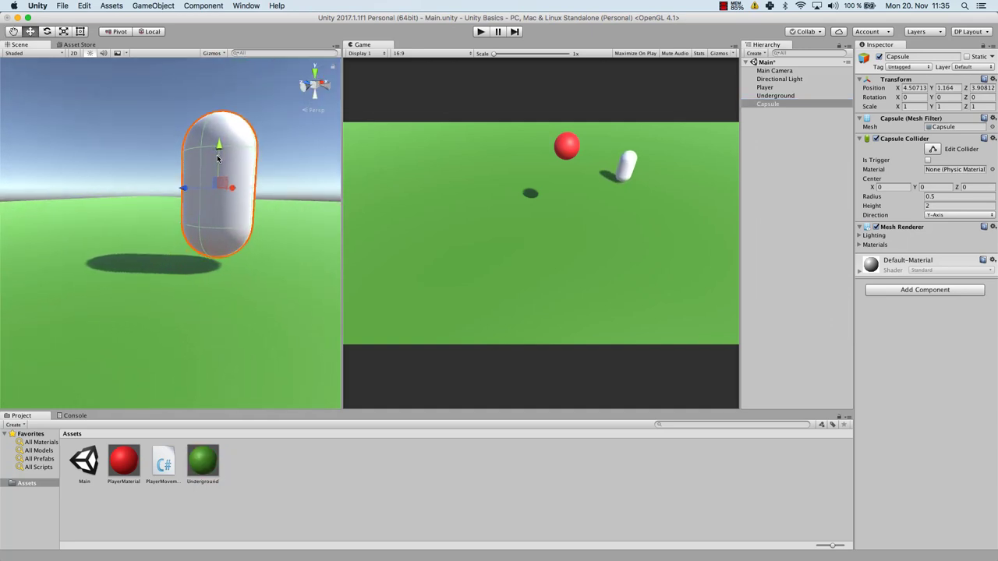
Examine the capsule and its collider outline from several sides in the Scene view.
left_click_drag(328, 162, 124, 167, "alt")
right_click_drag(124, 167, 67, 172)
key("w")
key("d")
right_click_drag(159, 227, 0, 218)
key("d")
key("a")
left_click_drag(124, 144, 257, 144, "alt")
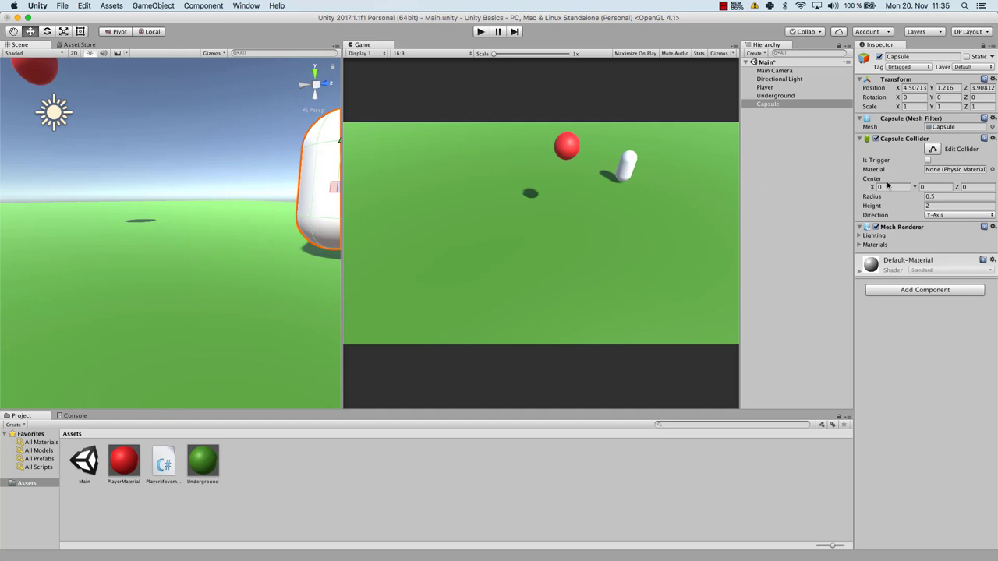
Try the Capsule Collider's direction on X-Axis and Z-Axis with a wider Scene view, and set it back to Y-Axis.
left_click(936, 214)
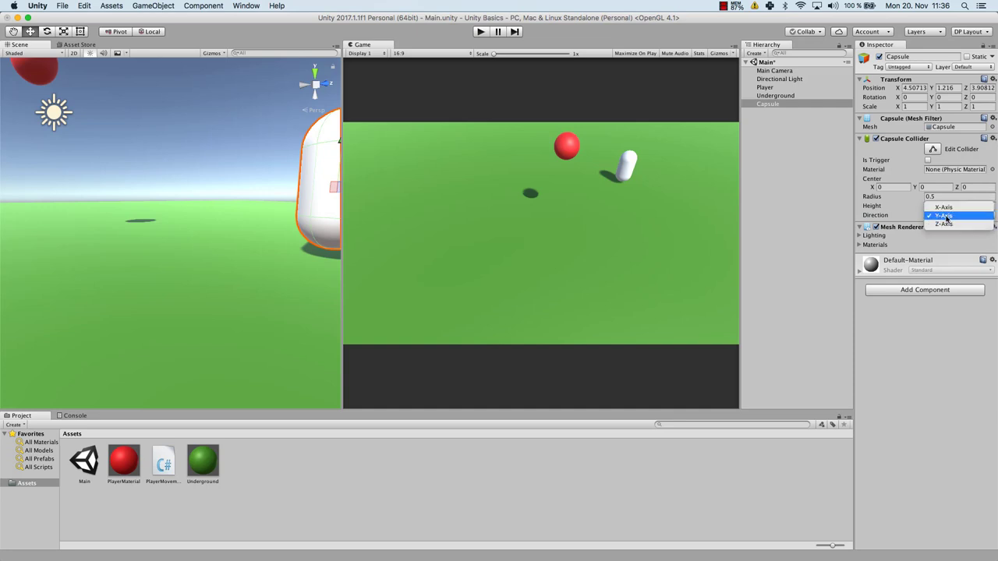
left_click(944, 206)
left_click_drag(341, 221, 546, 219)
left_click(958, 215)
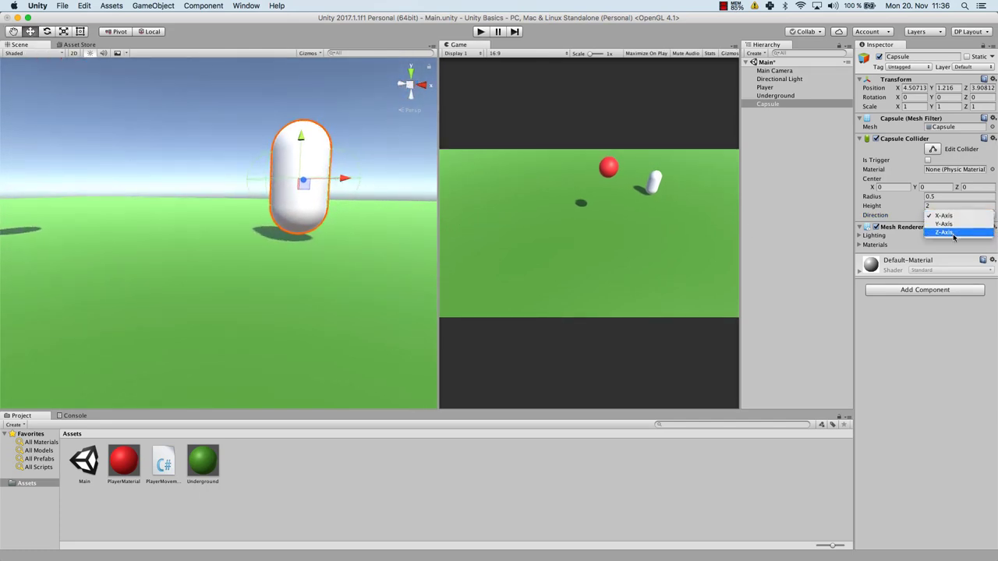
left_click(945, 232)
left_click_drag(238, 247, 157, 216, "alt")
left_click_drag(229, 276, 286, 278, "alt")
left_click(948, 214)
left_click(940, 206)
scroll(286, 279, "down", 2)
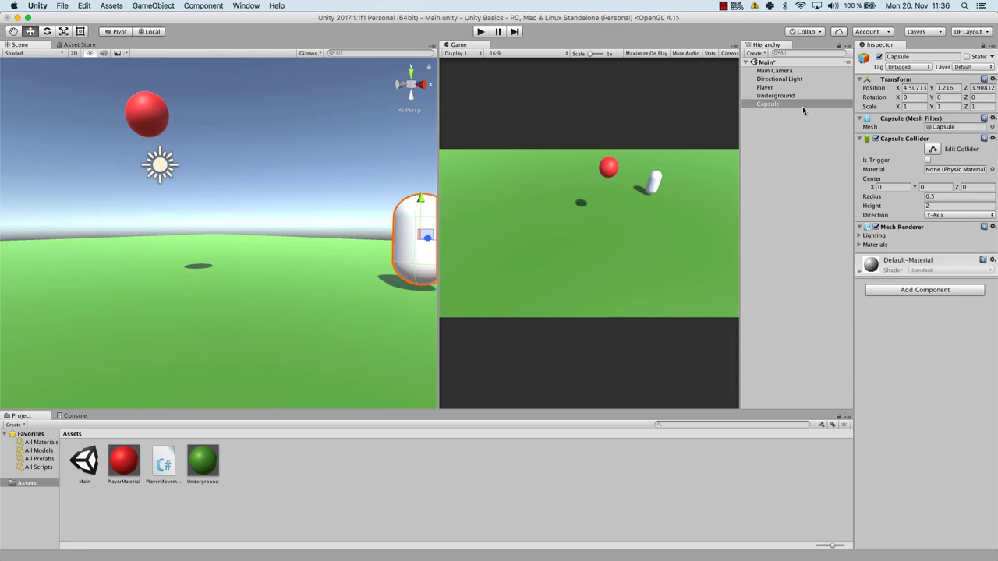
Play-test the scene by rolling the Player against the capsule from several sides, and stop the test.
left_click(776, 95)
left_click(768, 88)
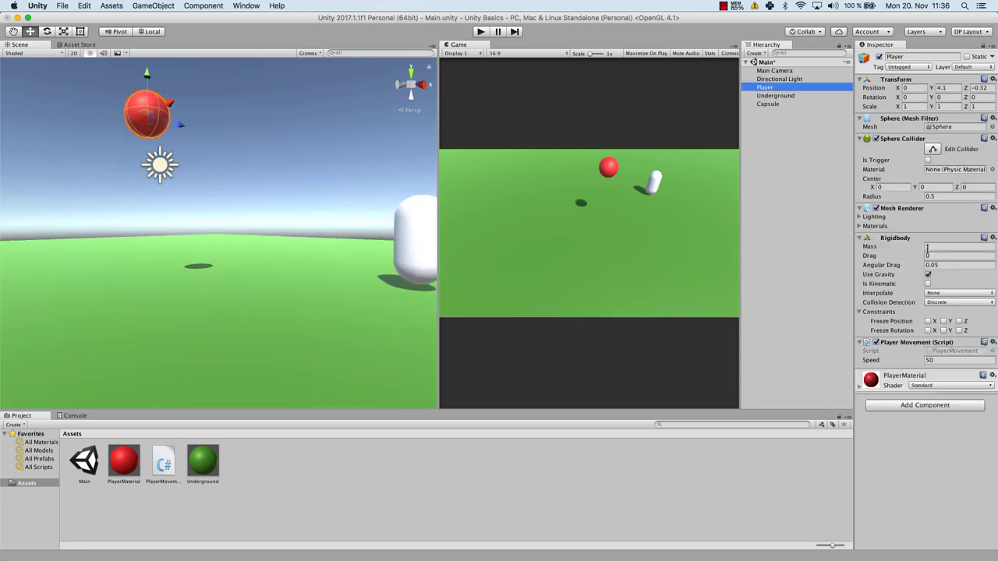
left_click(481, 32)
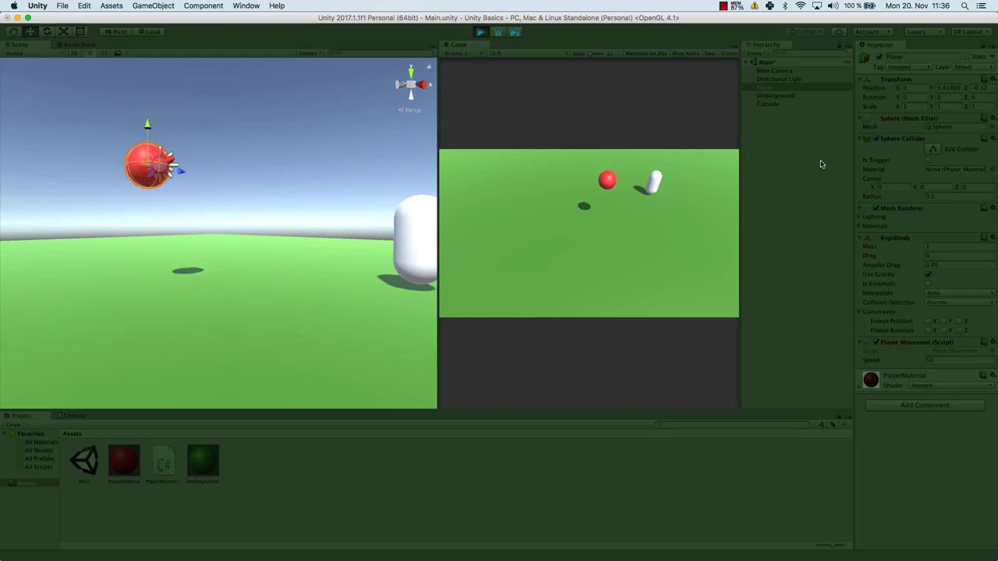
key("Right")
key("Up")
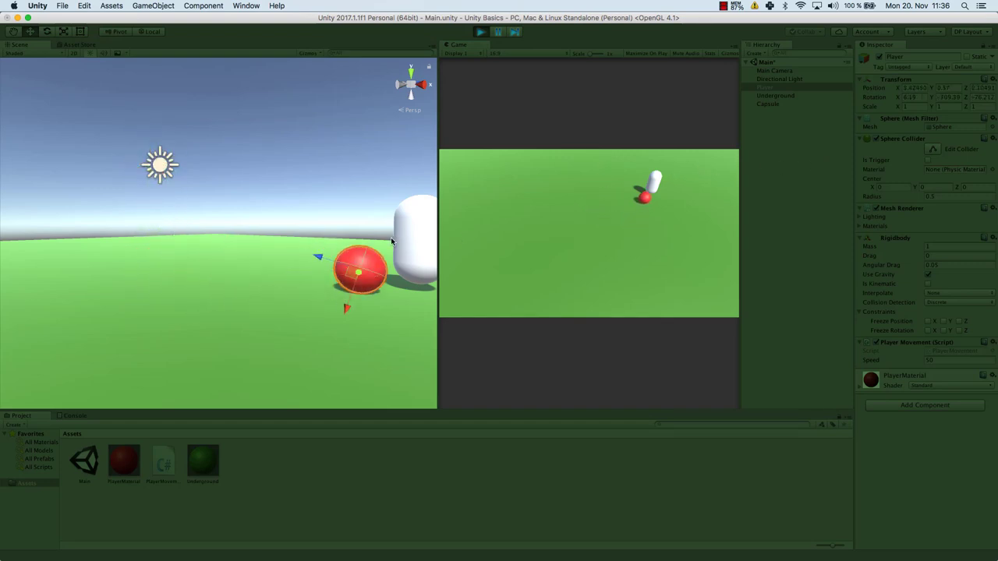
key("Down")
key("Right")
key("Left")
key("Up")
key("Right")
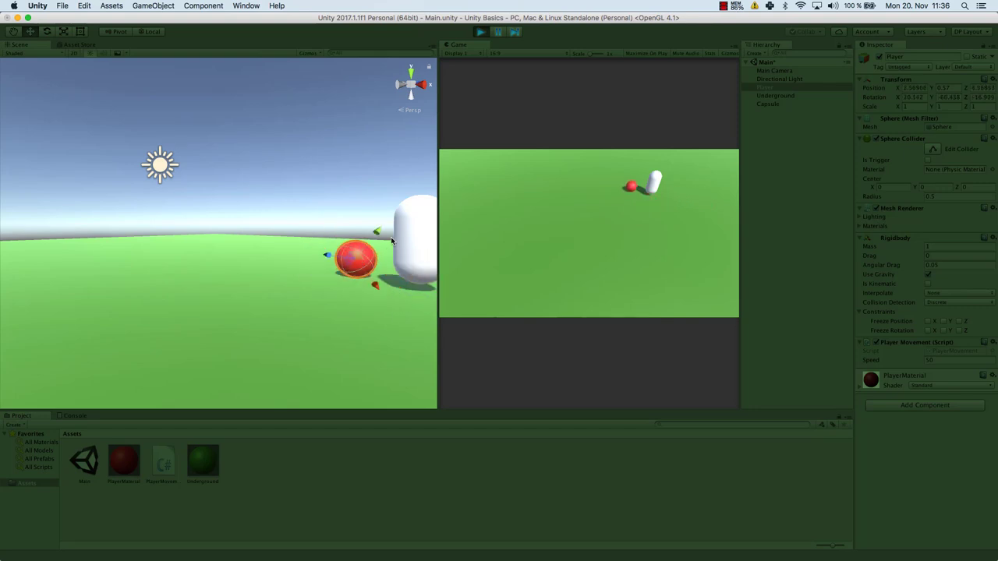
key("Down")
key("Left")
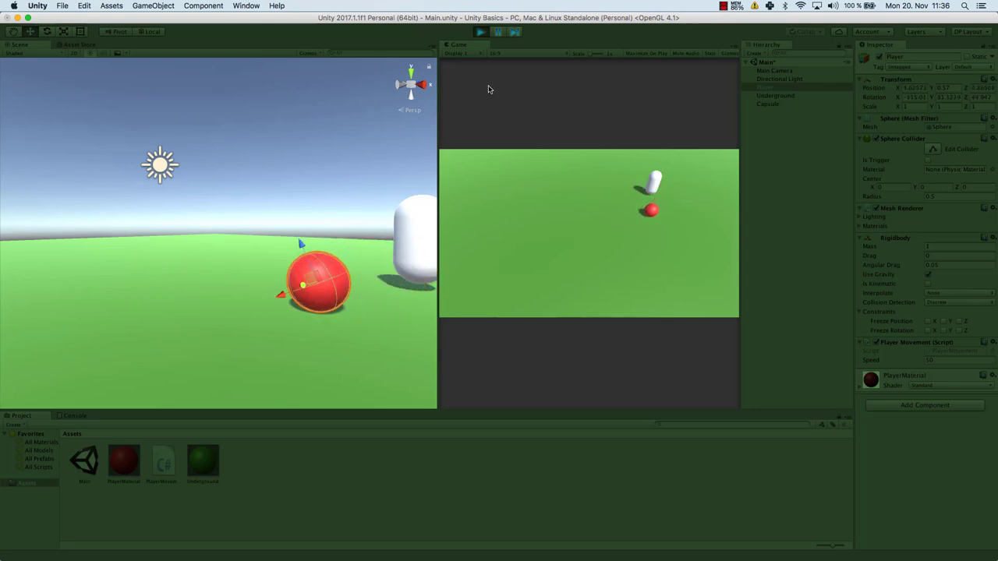
left_click(481, 32)
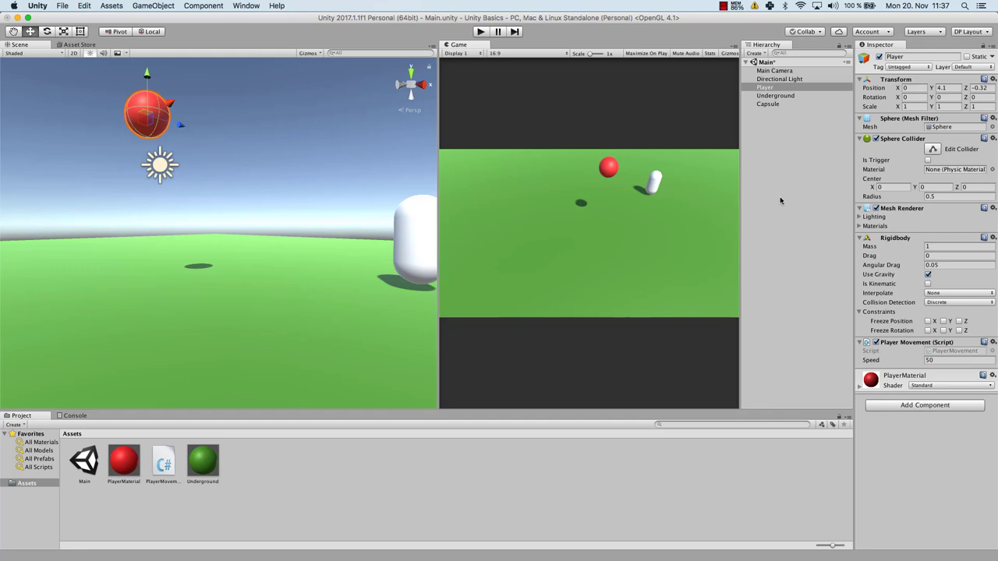
Add a Rigidbody component to the Capsule.
left_click(768, 105)
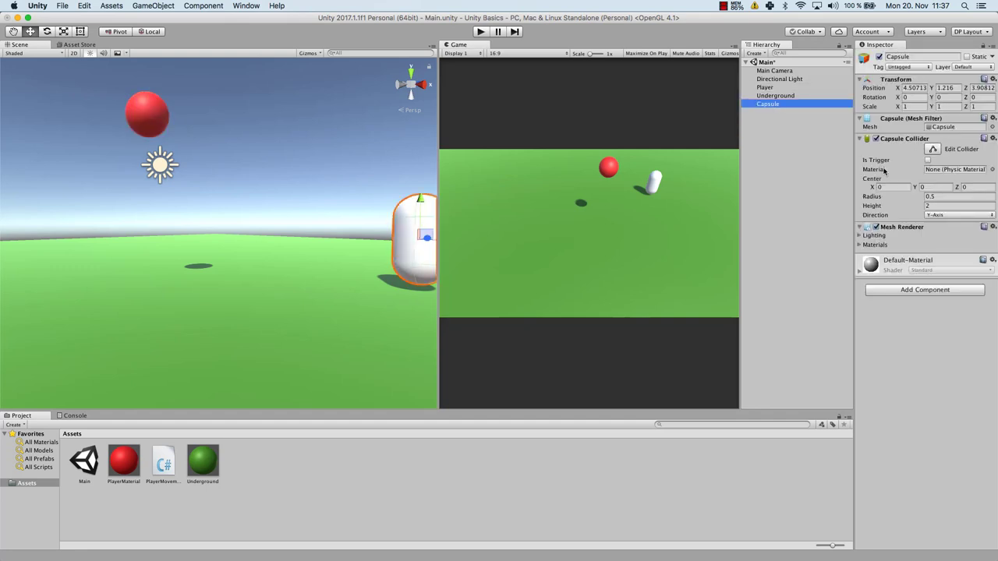
left_click(905, 291)
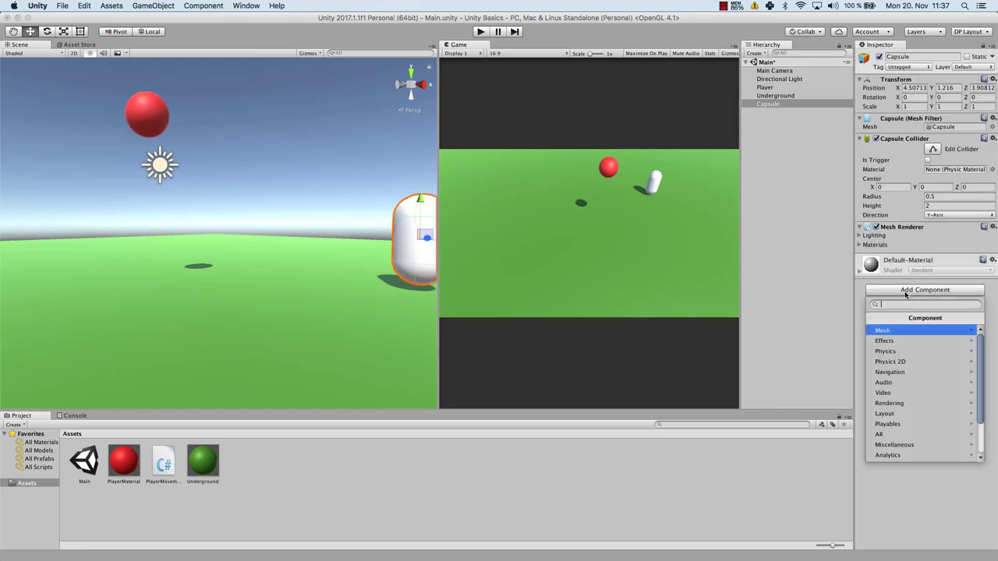
left_click(897, 351)
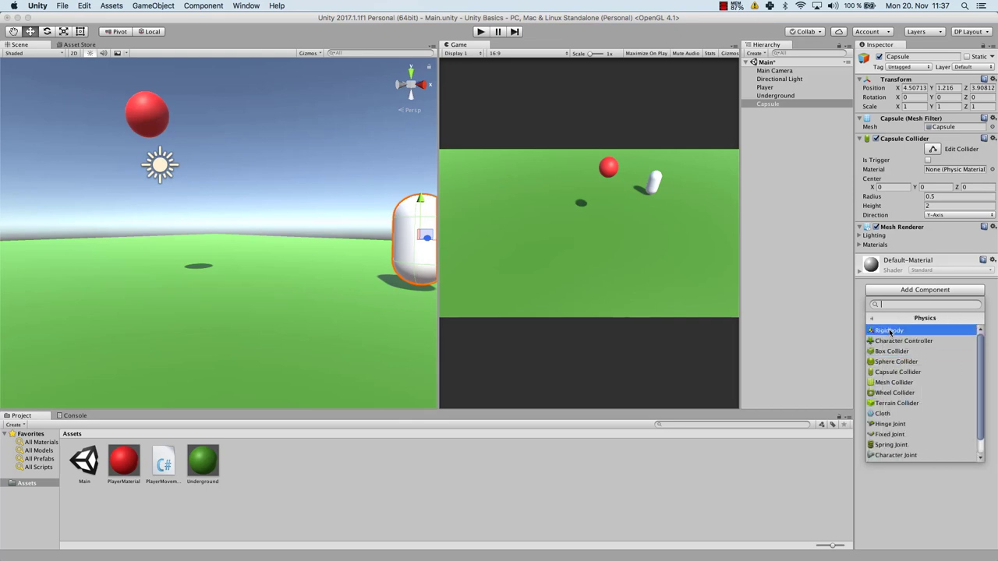
left_click(890, 331)
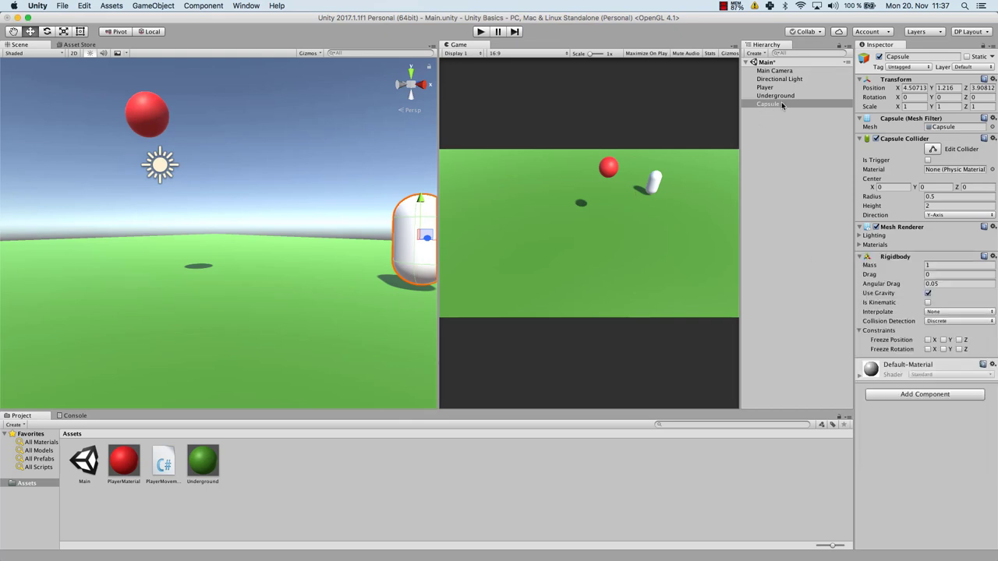
Play-test how the capsule with its Rigidbody reacts when the Player rolls into it, and stop the test.
left_click(481, 31)
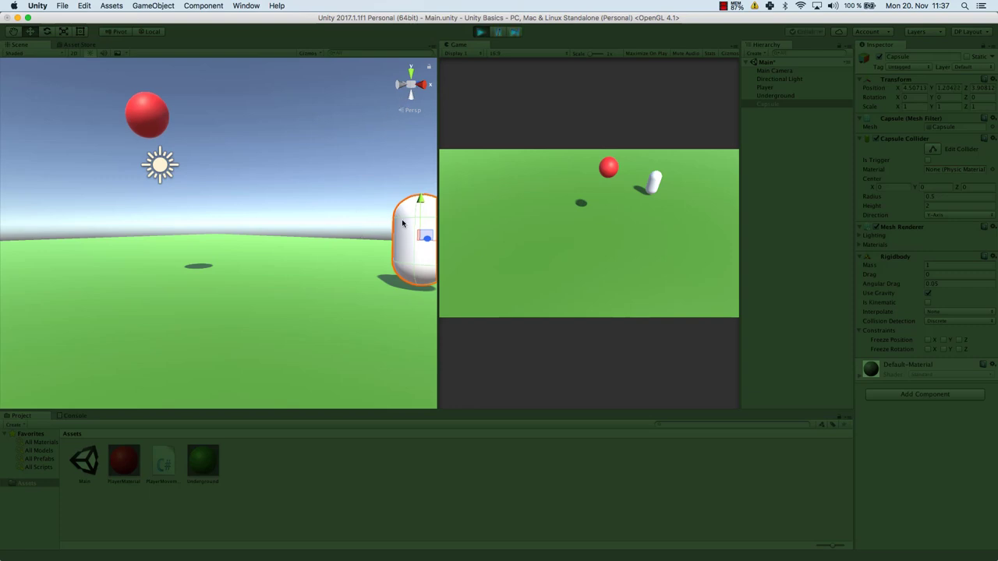
key("Right")
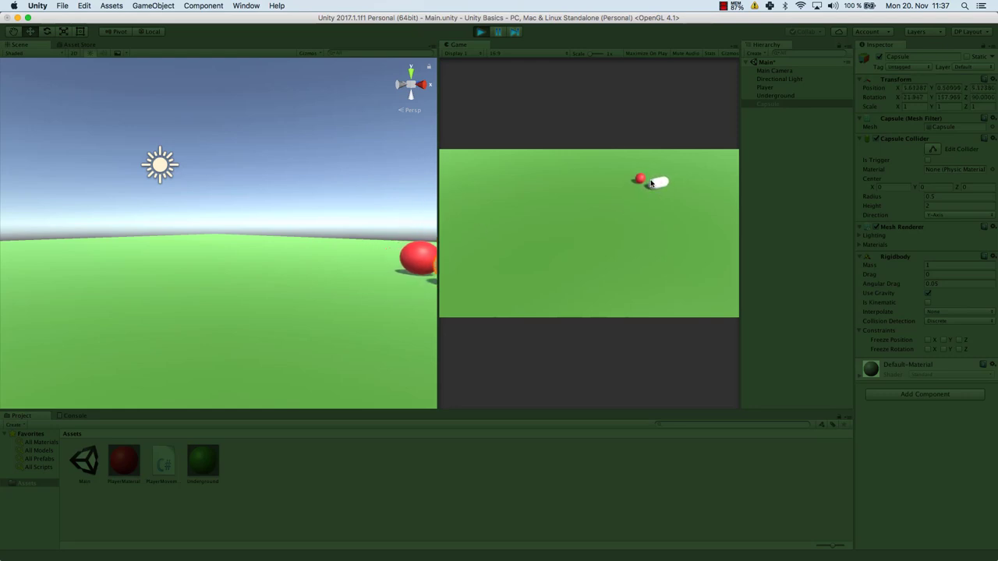
left_click(481, 31)
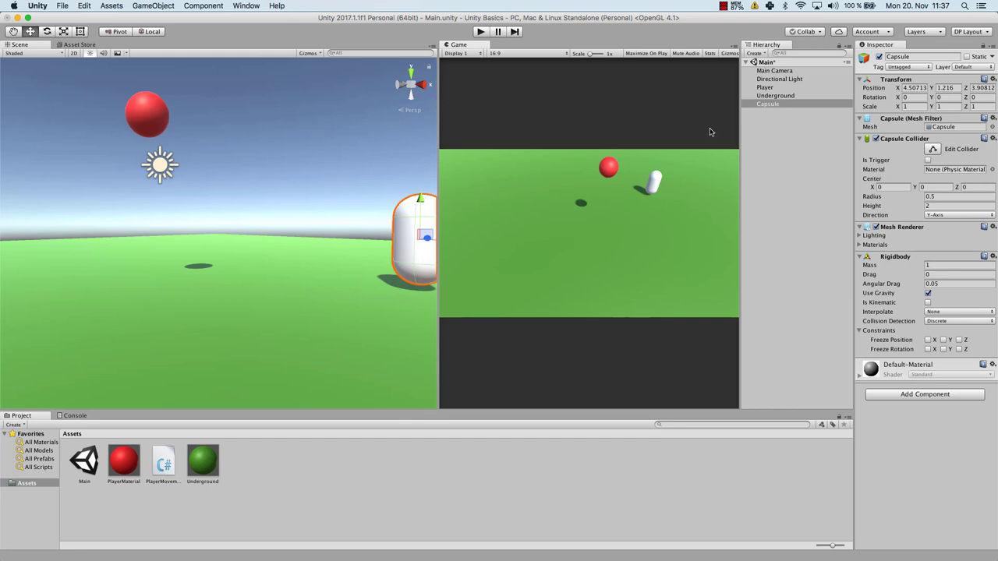
Create a 3D Cube in the scene.
right_click(765, 128)
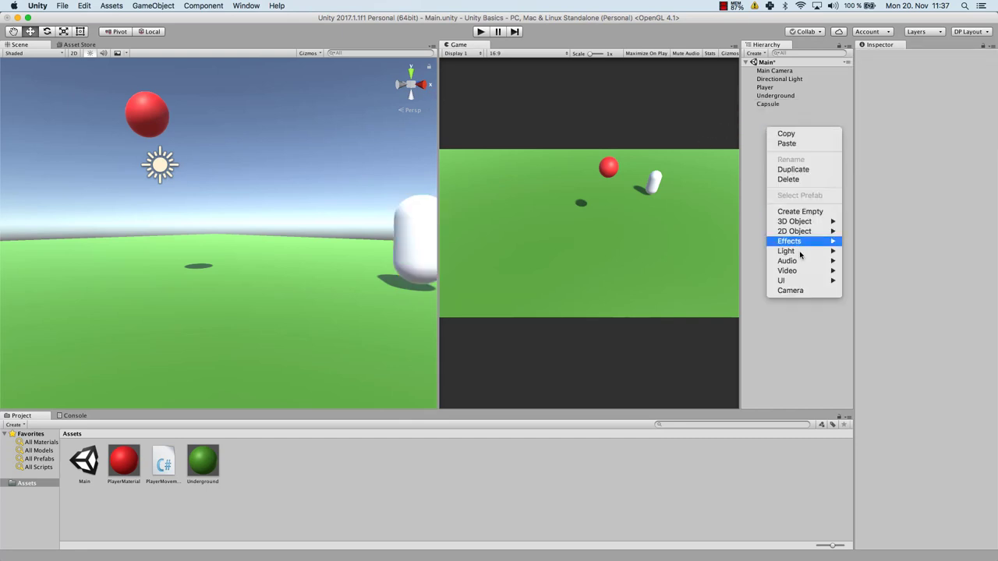
mouse_move(802, 224)
left_click(862, 221)
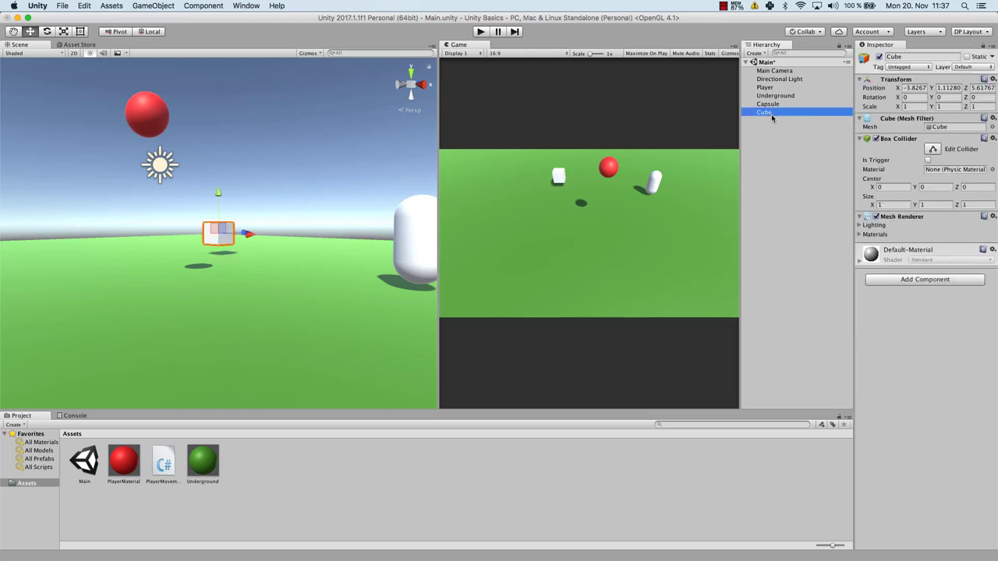
Set the X size of the Cube's Box Collider to 2 and inspect the collider's outline around the cube.
scroll(237, 169, "up", 10)
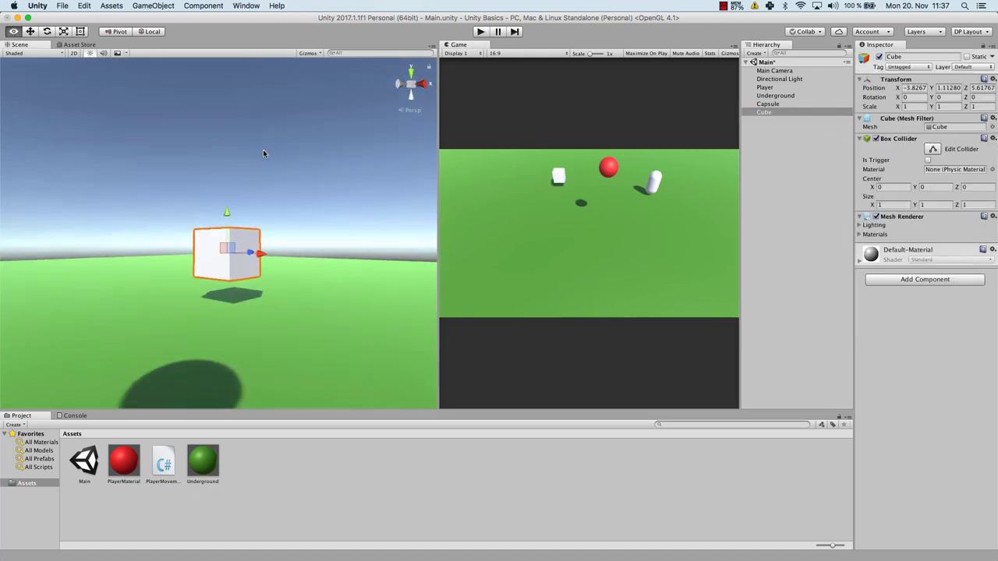
left_click_drag(263, 156, 142, 211, "alt")
scroll(142, 211, "down", 6)
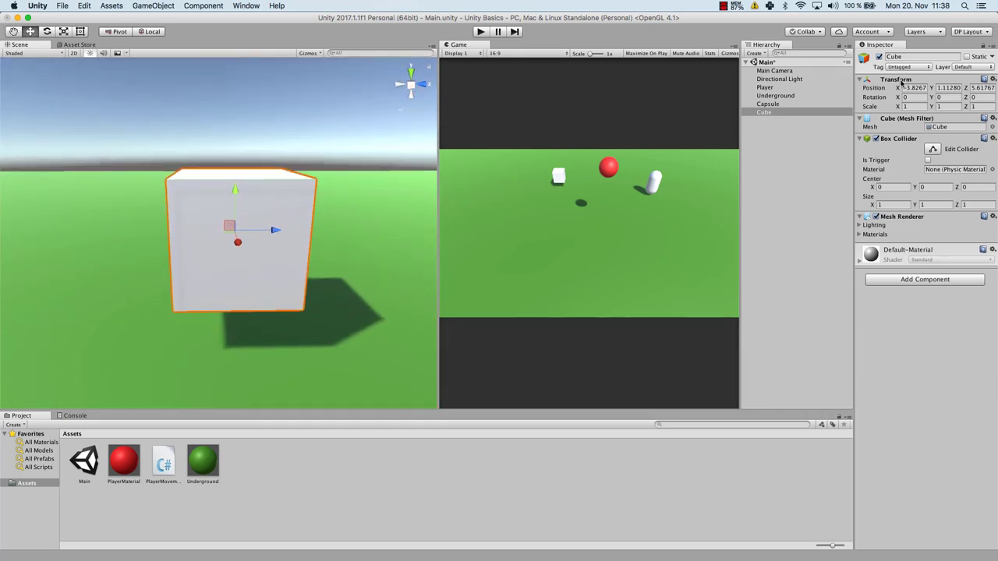
left_click(892, 205)
type("2")
left_click_drag(429, 186, 285, 188, "alt")
scroll(273, 186, "down", 2)
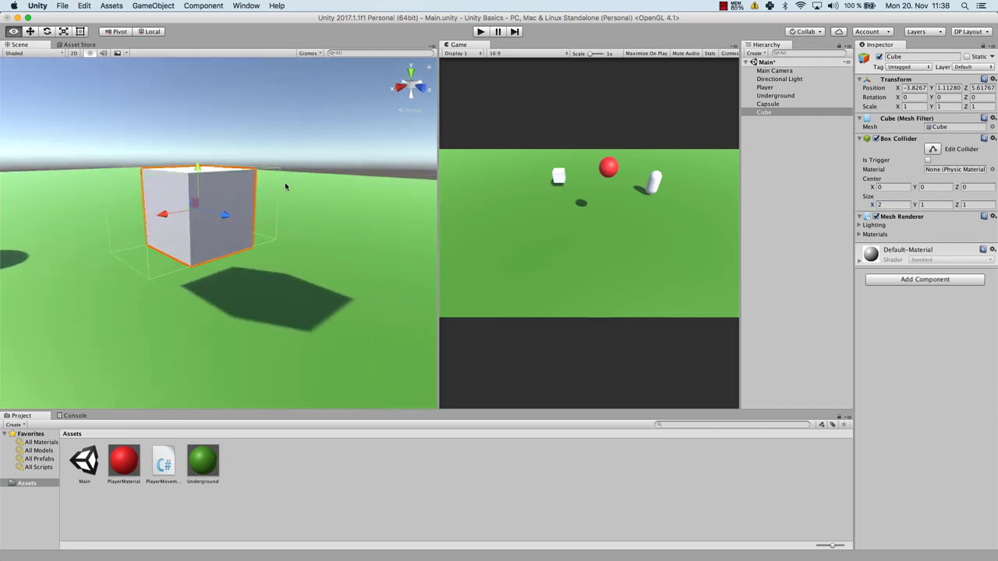
Set the Y and Z sizes of the Cube's Box Collider to 2 and inspect the enlarged outline around the cube.
left_click(936, 204)
type("2")
left_click(971, 205)
type("2")
left_click_drag(359, 209, 287, 193, "alt")
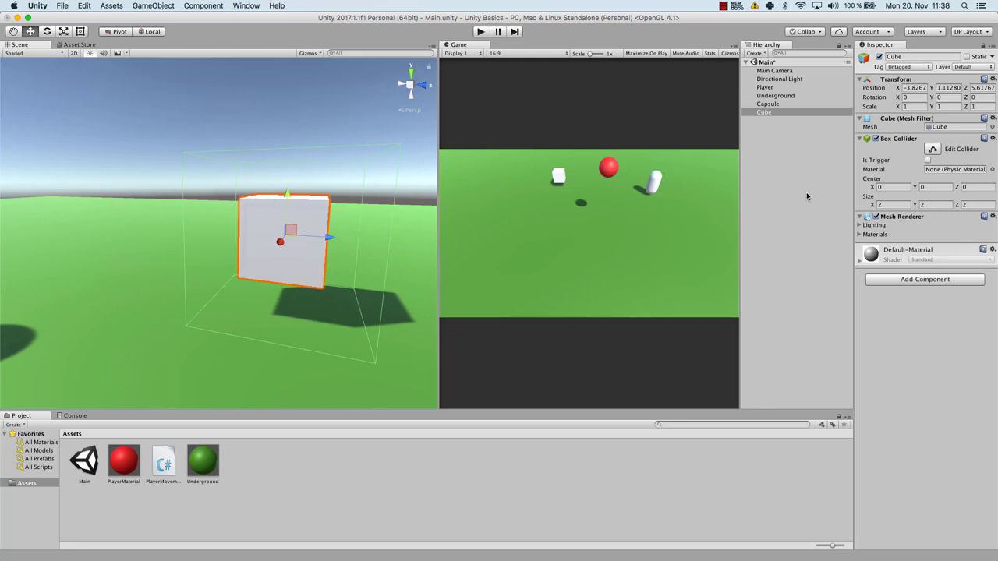
Offset the Cube's Box Collider upward by trying center Y values of 5, 1 and finally 2, checking the outline.
left_click(941, 189)
type("5")
type("1")
left_click_drag(303, 269, 285, 244, "alt")
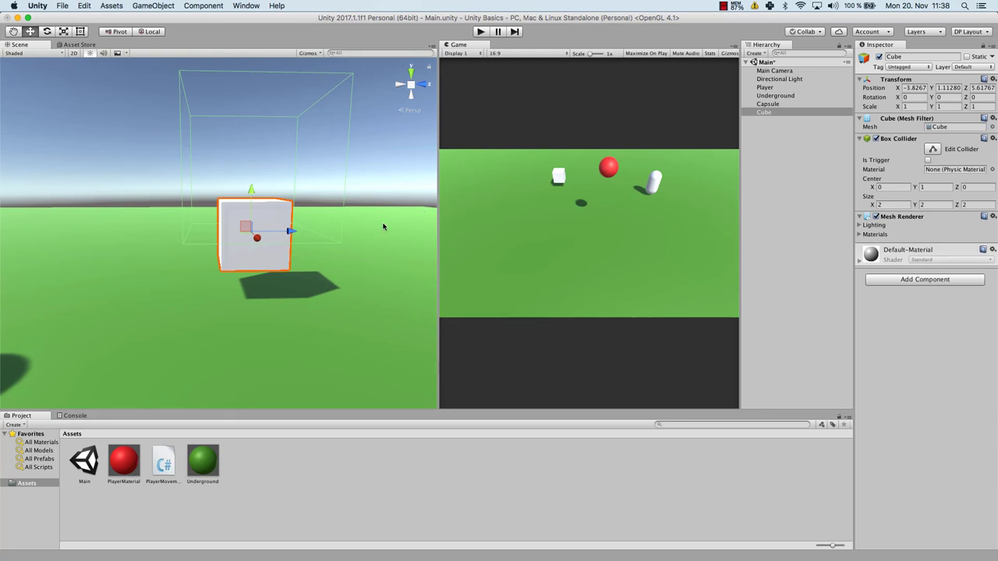
left_click(933, 186)
type("2")
left_click_drag(147, 243, 153, 194, "alt")
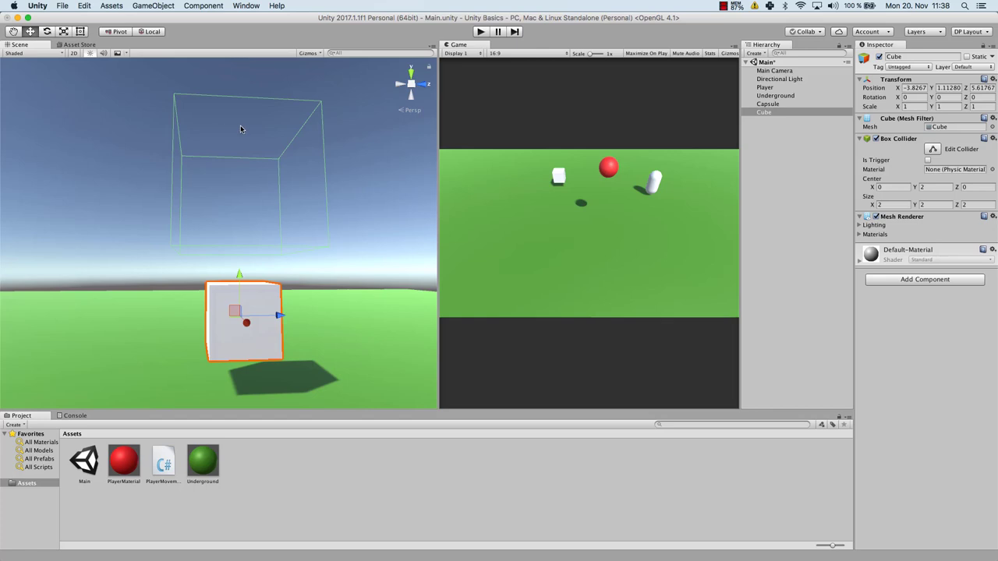
Start a play test and add a Rigidbody component to the Cube while it runs.
left_click(480, 32)
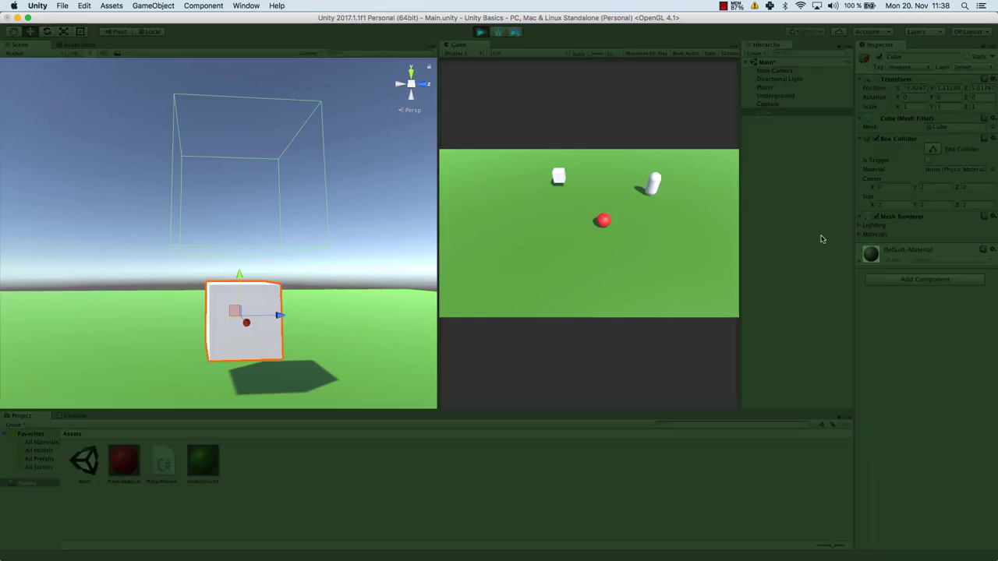
left_click(918, 280)
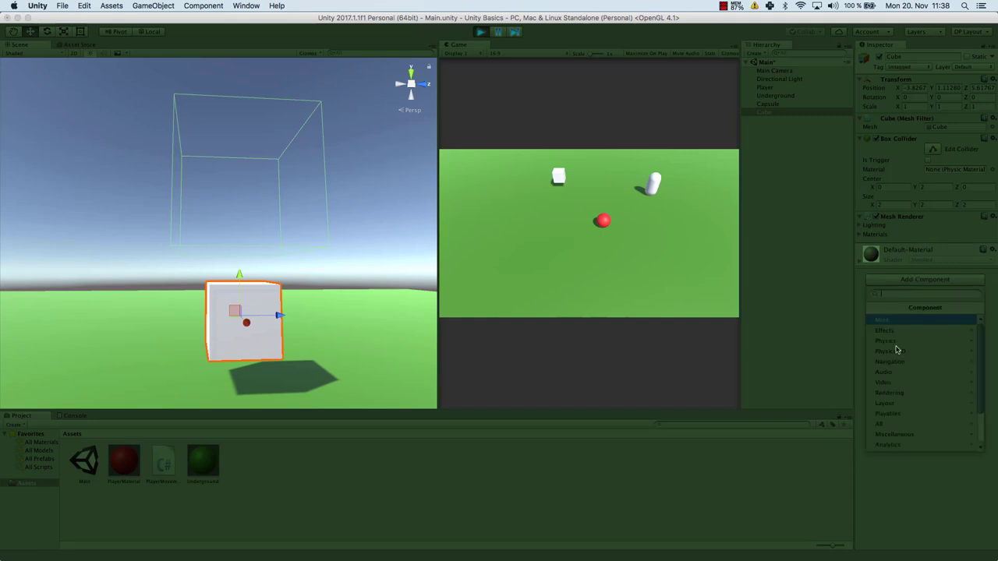
left_click(901, 329)
Inspect from several angles how the falling Cube and its offset collider rest against the ground, and stop the play test.
left_click_drag(246, 250, 35, 224, "alt")
key("f")
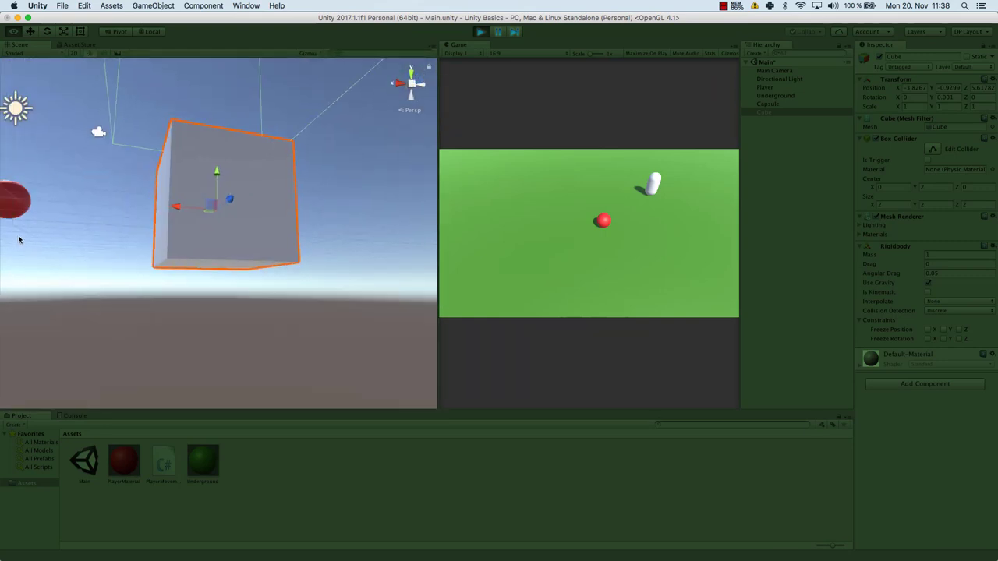
right_click_drag(213, 207, 168, 241)
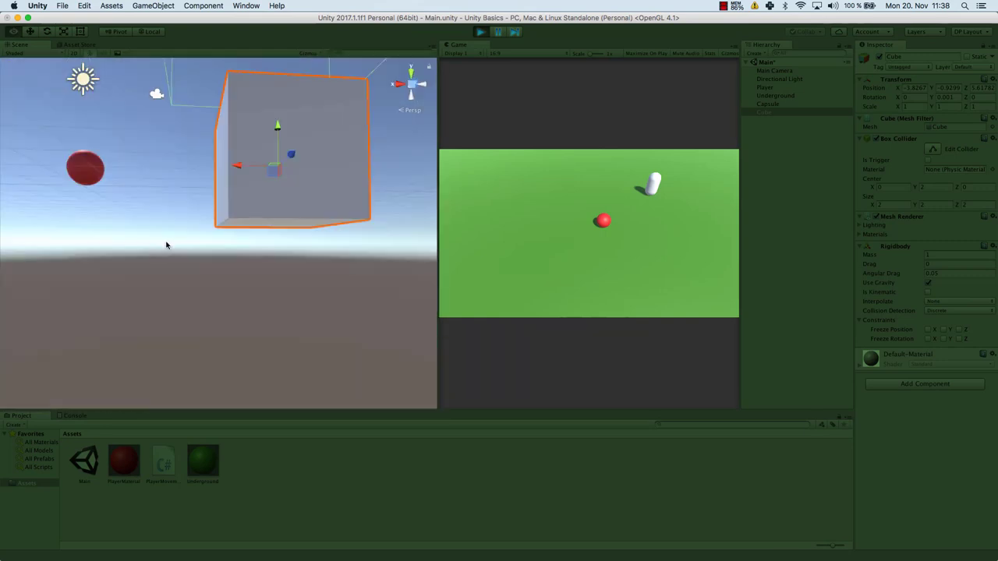
right_click_drag(198, 279, 19, 360)
key("w")
key("s")
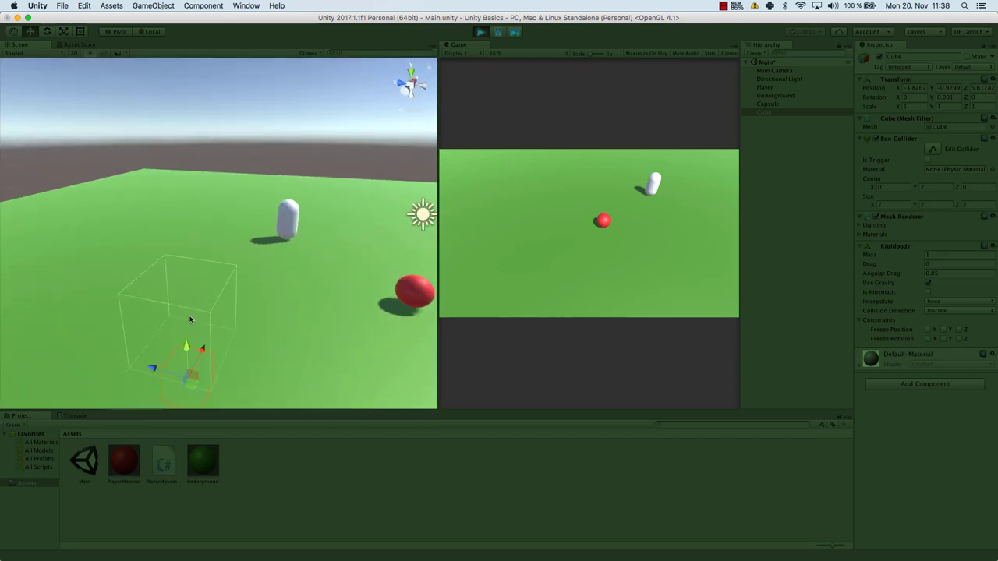
left_click(482, 32)
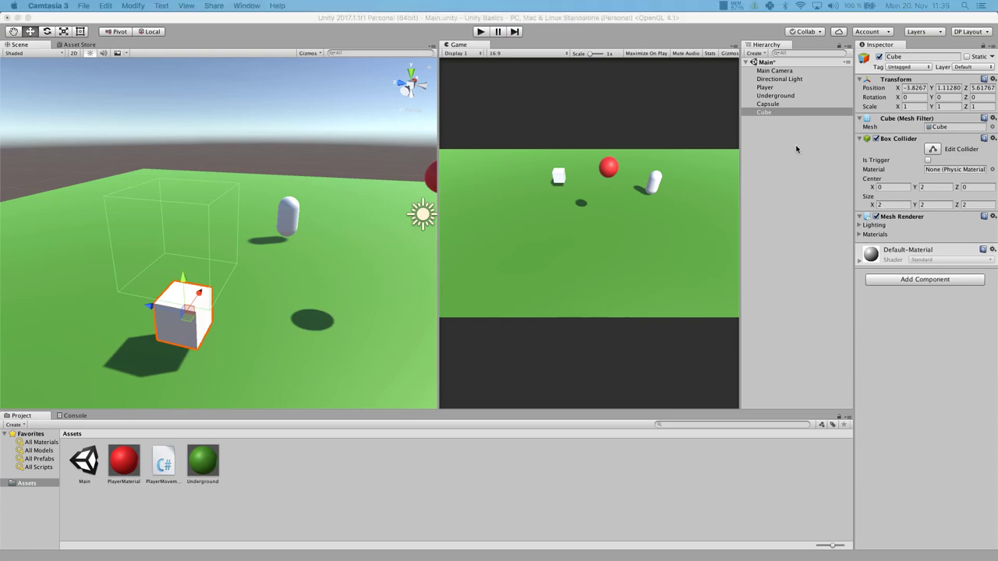
Delete the Cube and the Capsule from the scene.
left_click(774, 113)
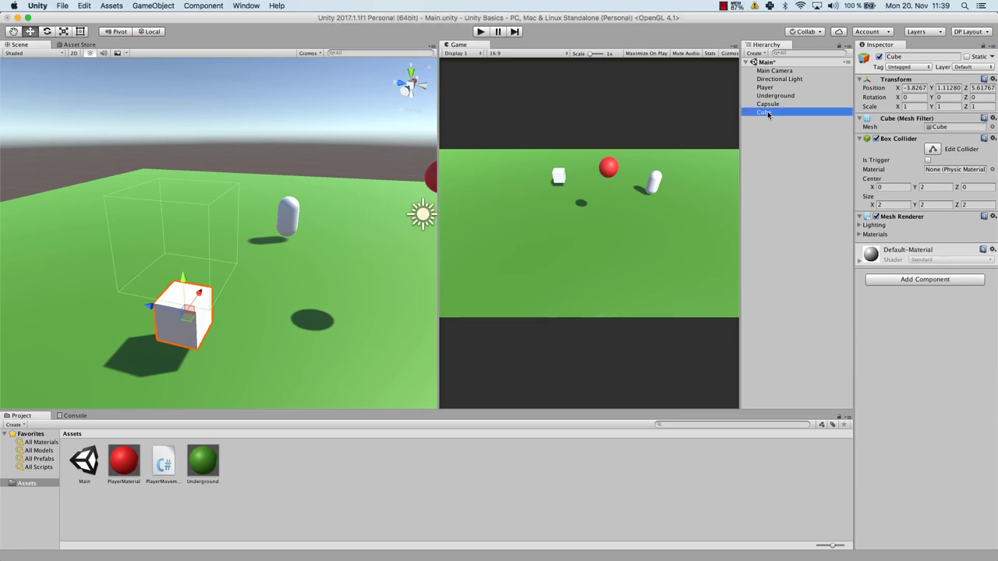
right_click(768, 116)
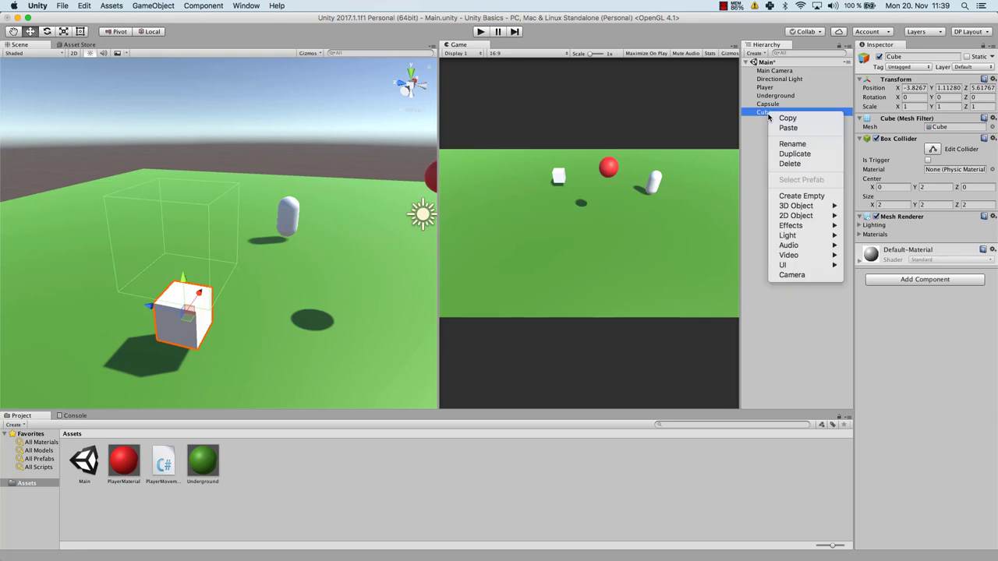
left_click(781, 163)
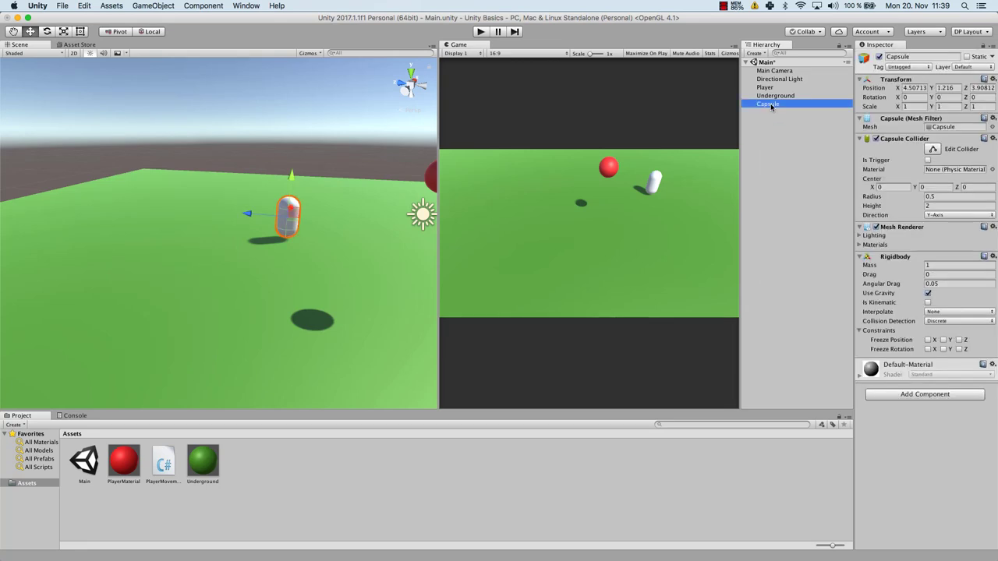
right_click(770, 103)
left_click(788, 154)
Lower the Player sphere toward the ground to a Y position of 0.8.
left_click(777, 89)
right_click_drag(175, 150, 300, 148)
left_click_drag(277, 152, 271, 252)
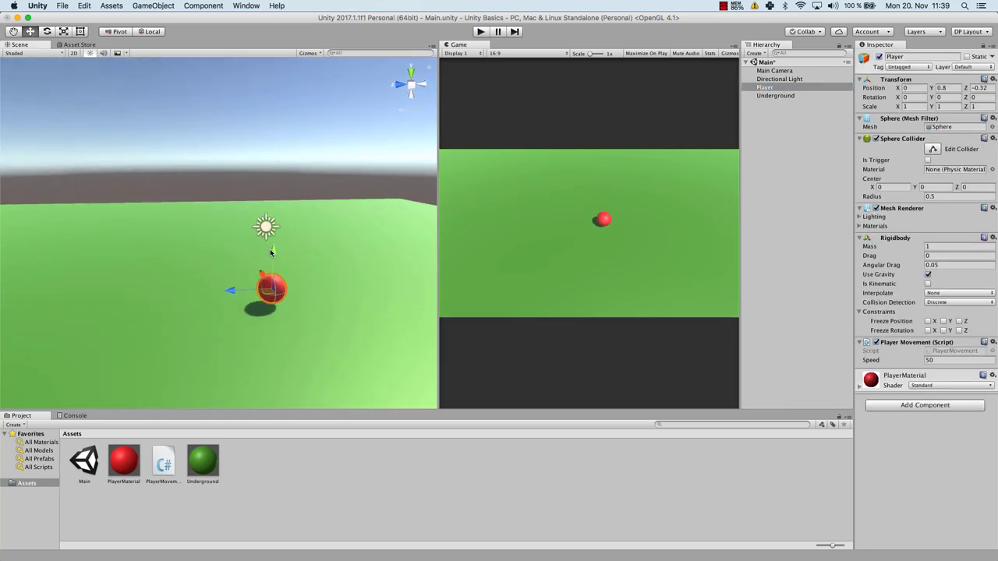
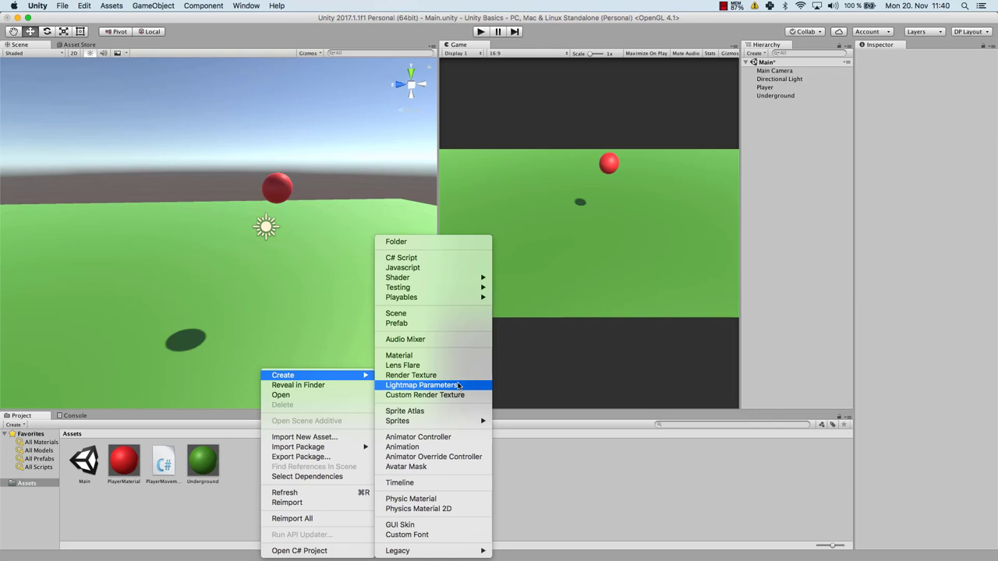
Create a Physic Material asset named BounceGround.
left_click(406, 499)
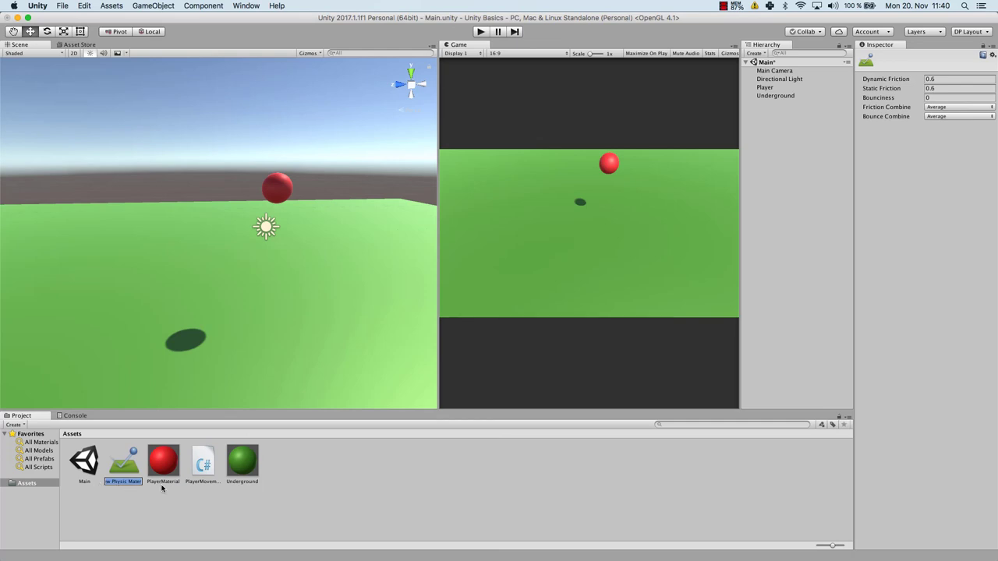
type("BounceGround")
key("Return")
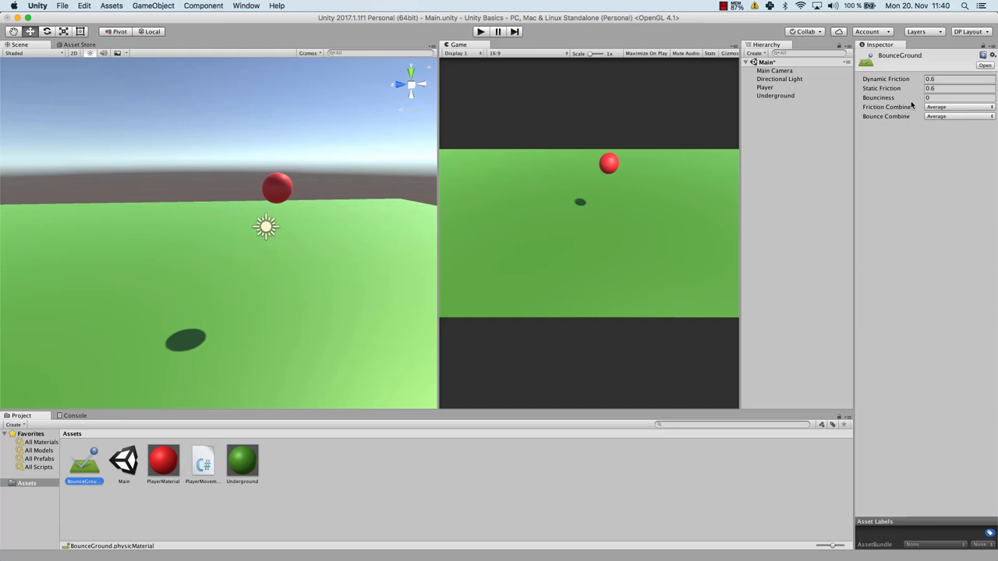
Set BounceGround's Dynamic Friction and Static Friction to 0 and its Bounciness to 1.
left_click(949, 79)
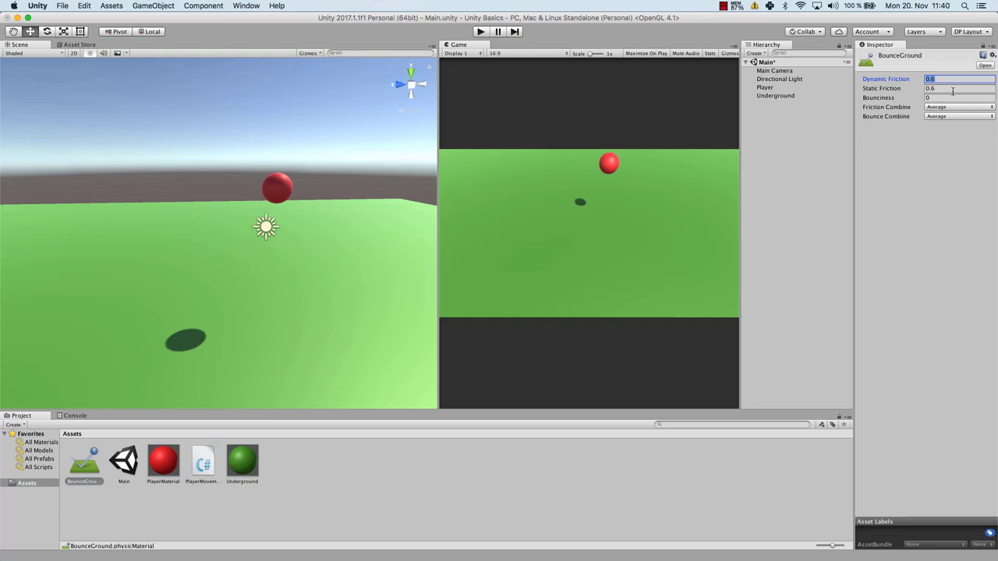
left_click(952, 91)
type("0")
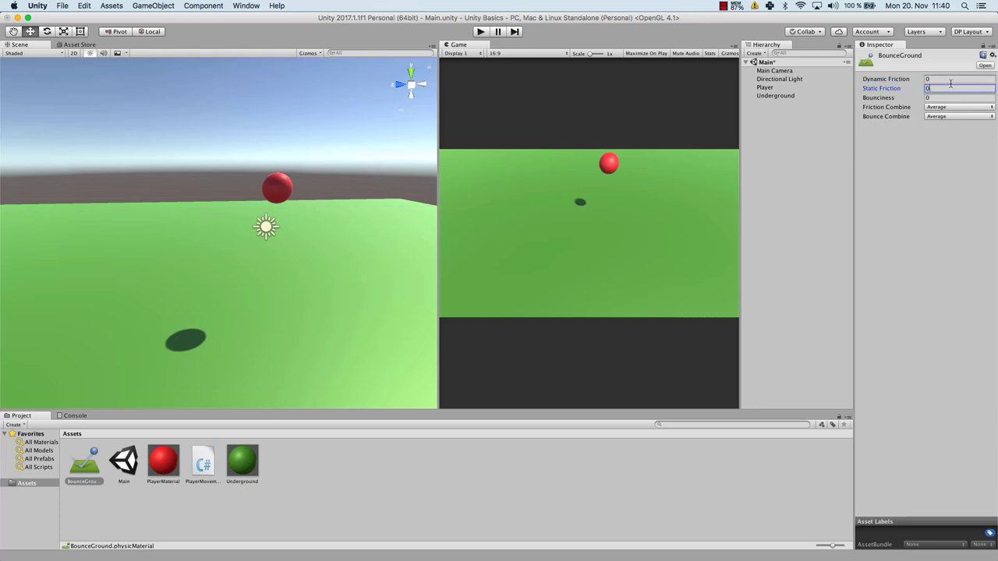
left_click(945, 98)
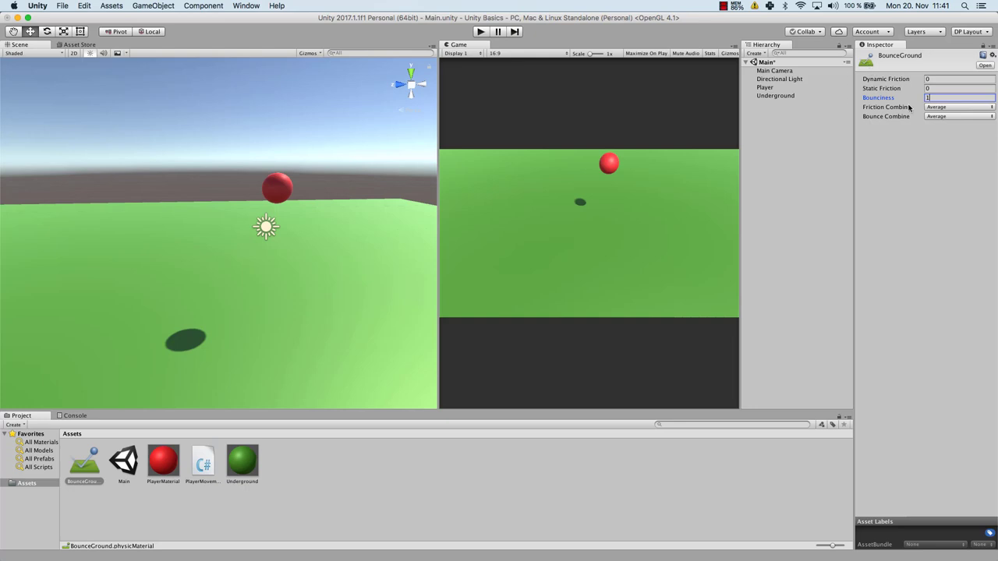
left_click(923, 125)
Assign BounceGround as the physic material of the Underground's Mesh Collider and play-test how the Player bounces on it.
left_click(778, 96)
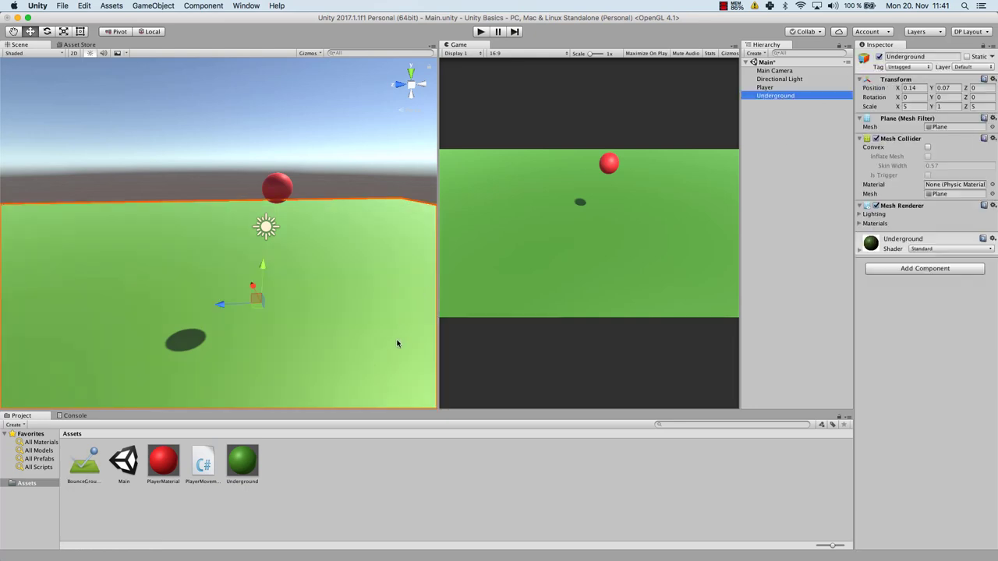
left_click_drag(92, 466, 945, 185)
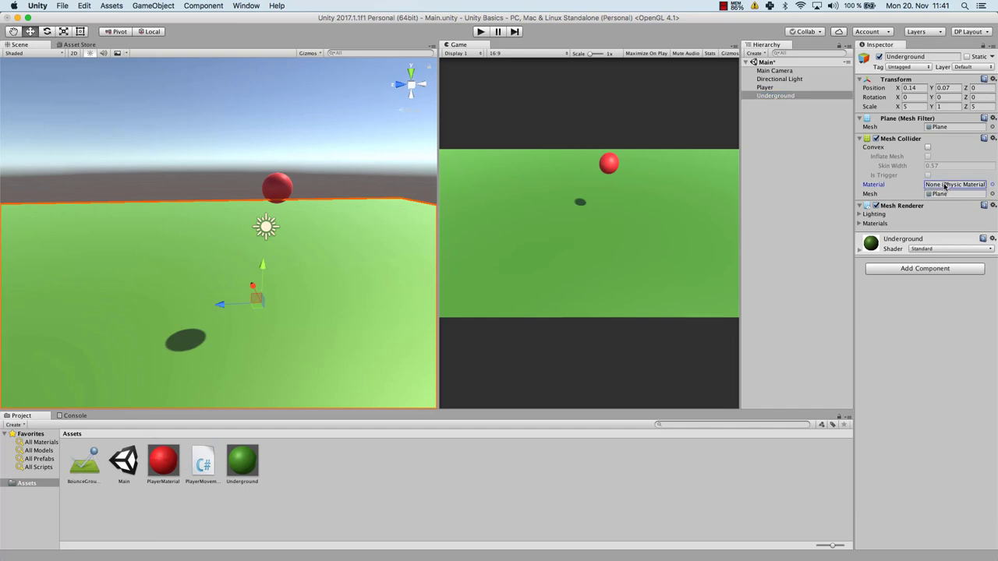
left_click(993, 186)
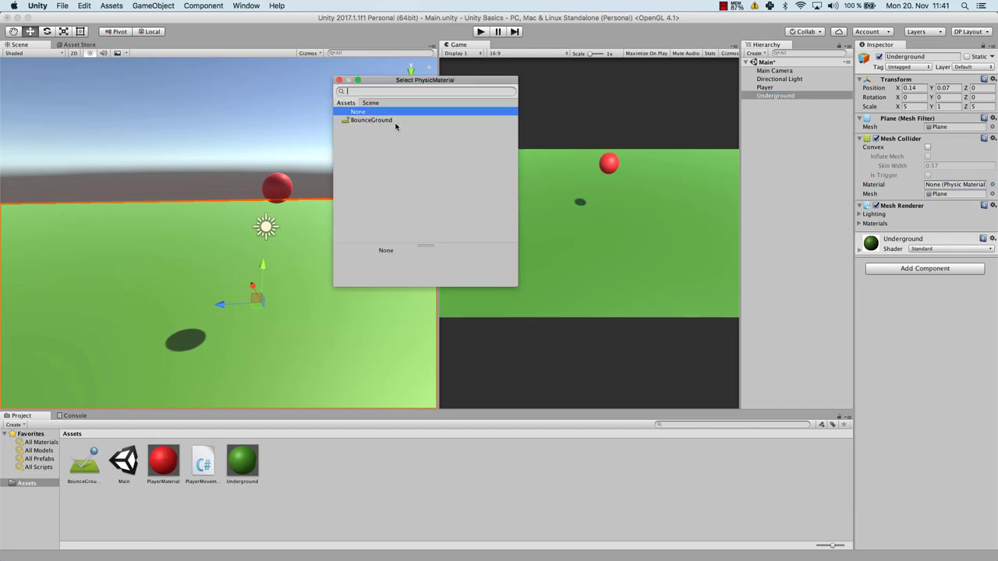
left_click(367, 120)
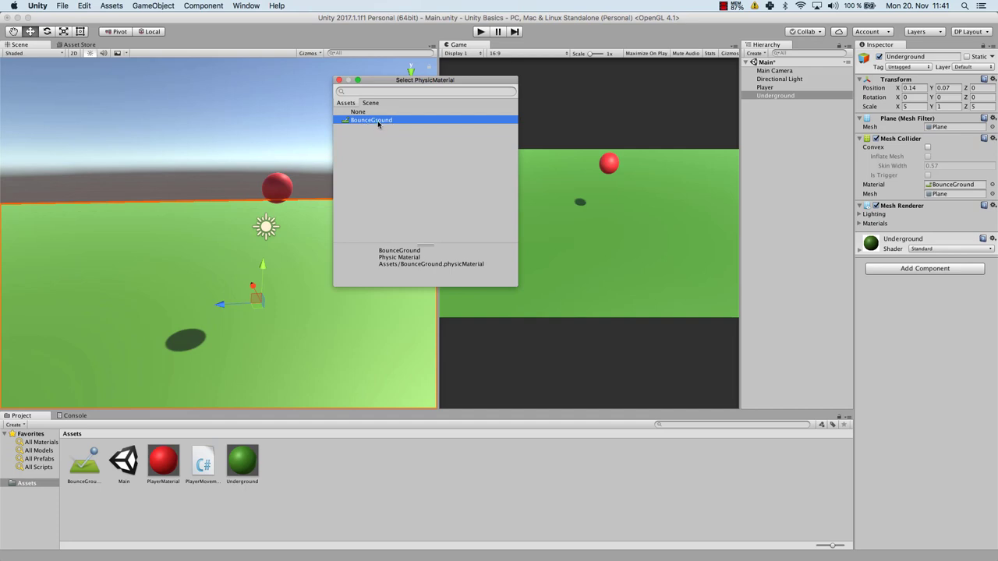
double_click(378, 121)
left_click(480, 31)
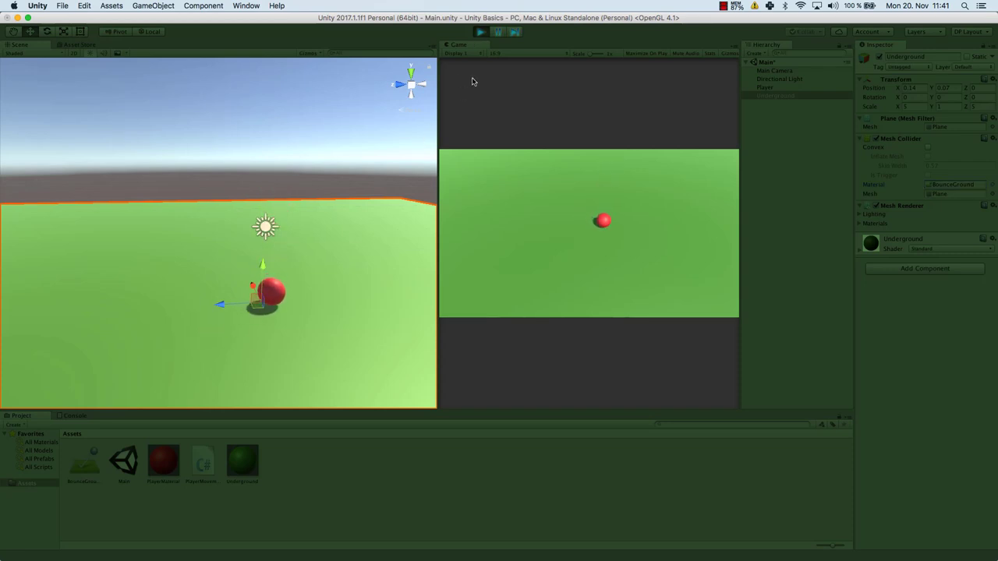
left_click(481, 32)
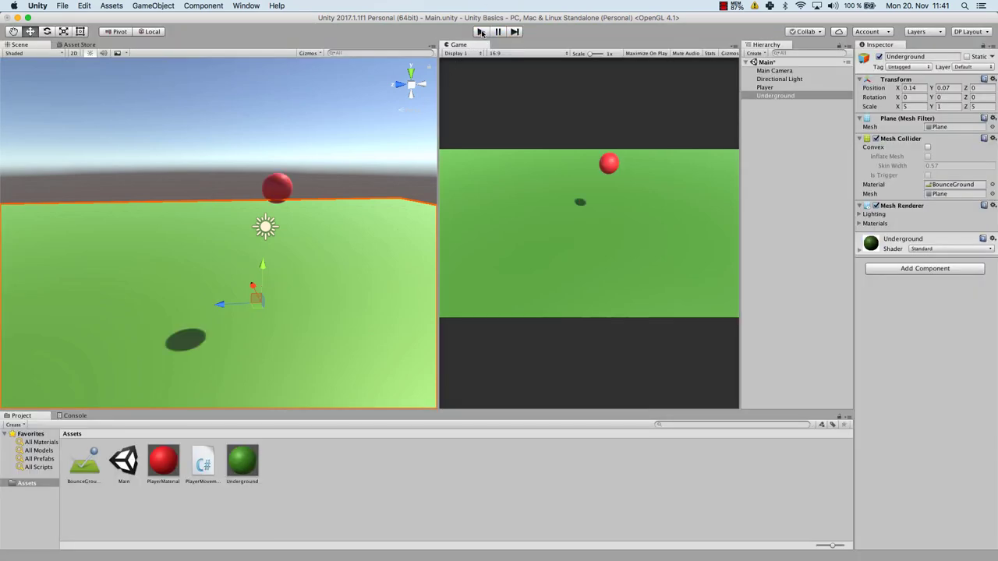
Assign BounceGround to the Player's Sphere Collider and start a play test of the bounce.
left_click(772, 87)
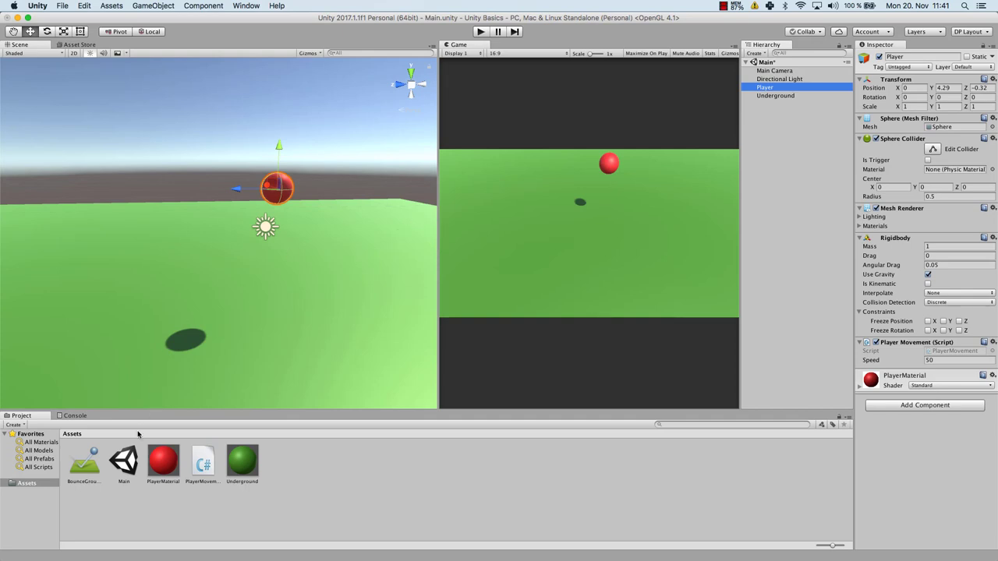
left_click_drag(84, 464, 945, 172)
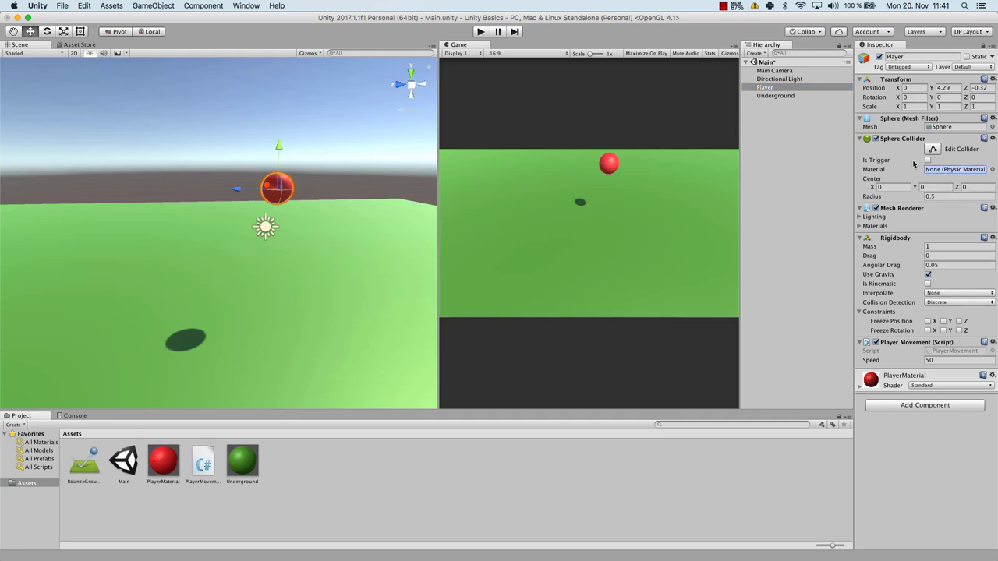
left_click(481, 32)
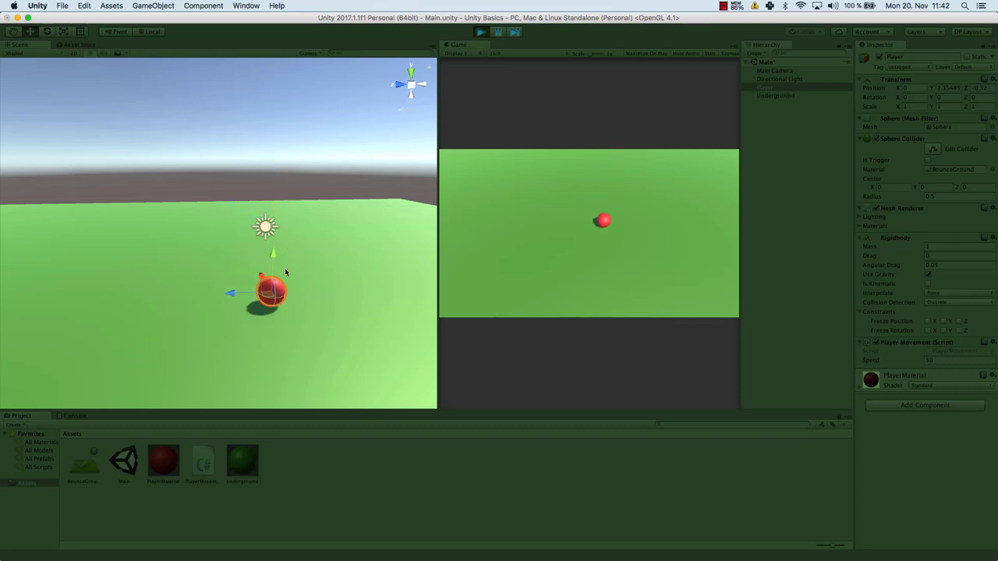
Open the BounceGround material from the Underground's collider during play and view its Friction Combine options.
left_click(780, 95)
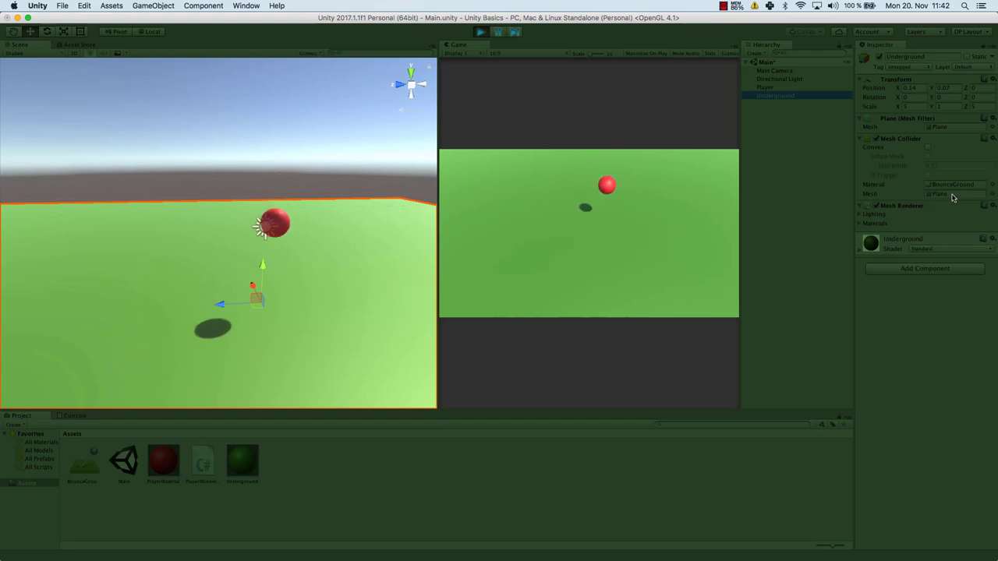
double_click(952, 184)
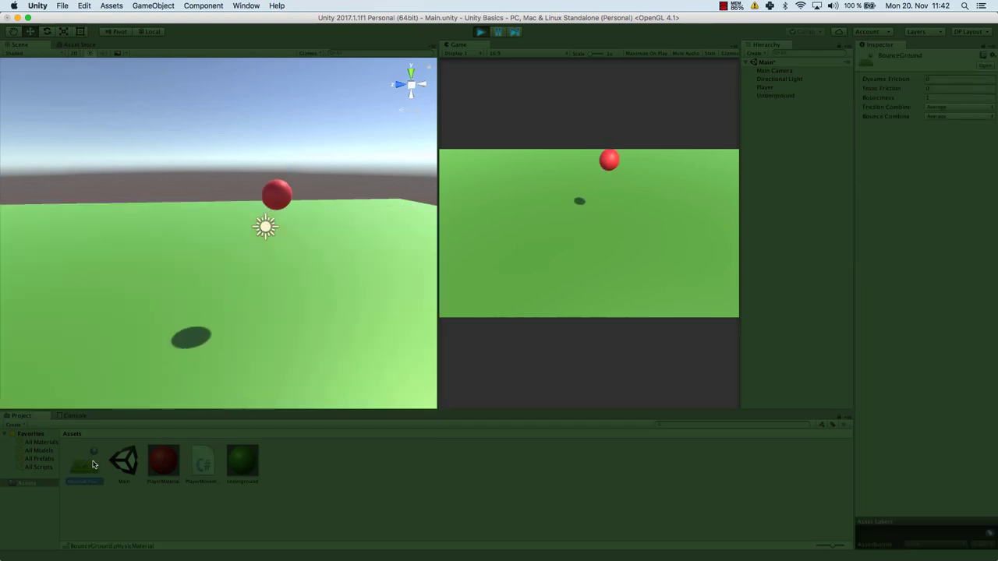
left_click(960, 107)
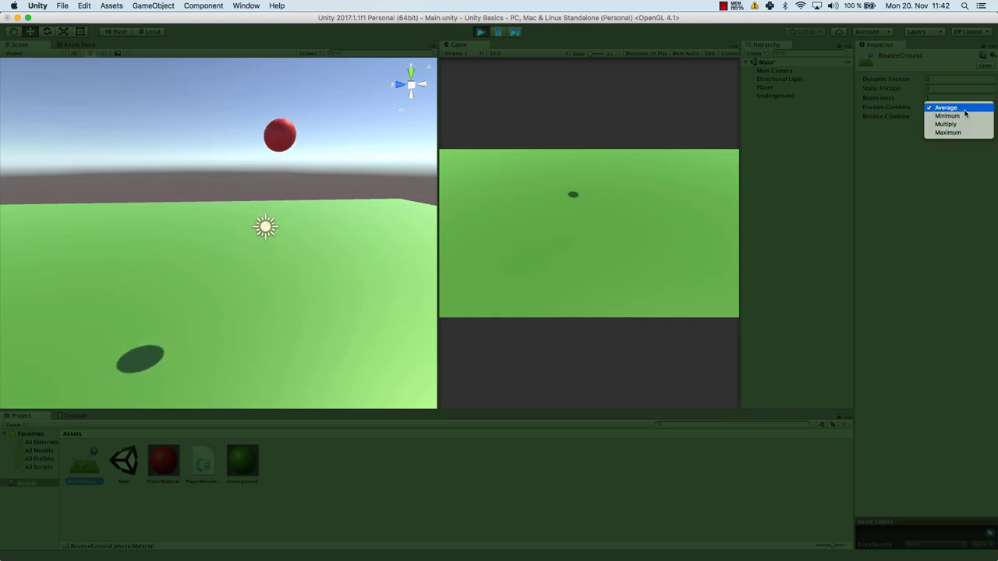
left_click(906, 118)
Try Maximum as BounceGround's Bounce Combine mode and settle on Multiply.
left_click(973, 117)
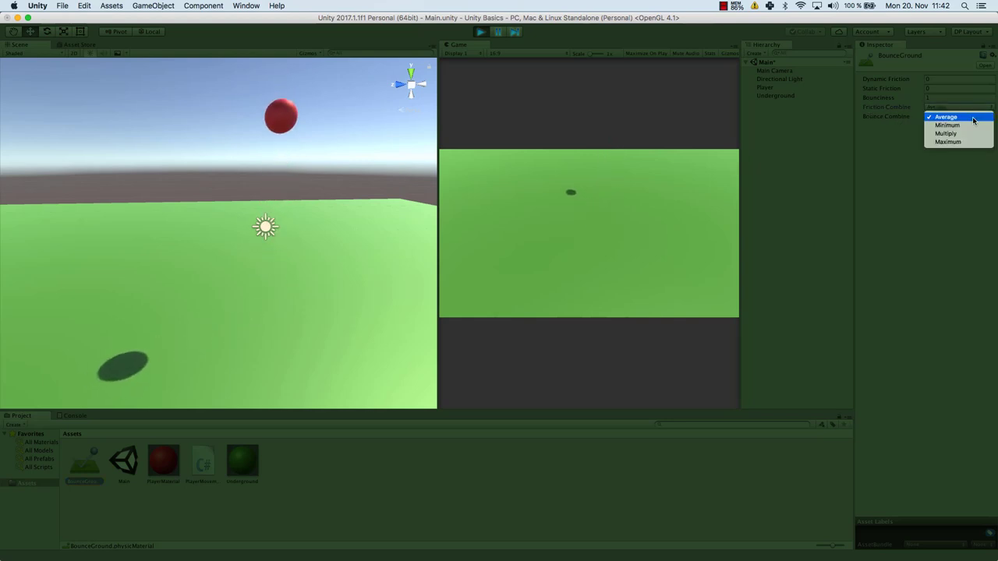
left_click(959, 142)
left_click(955, 117)
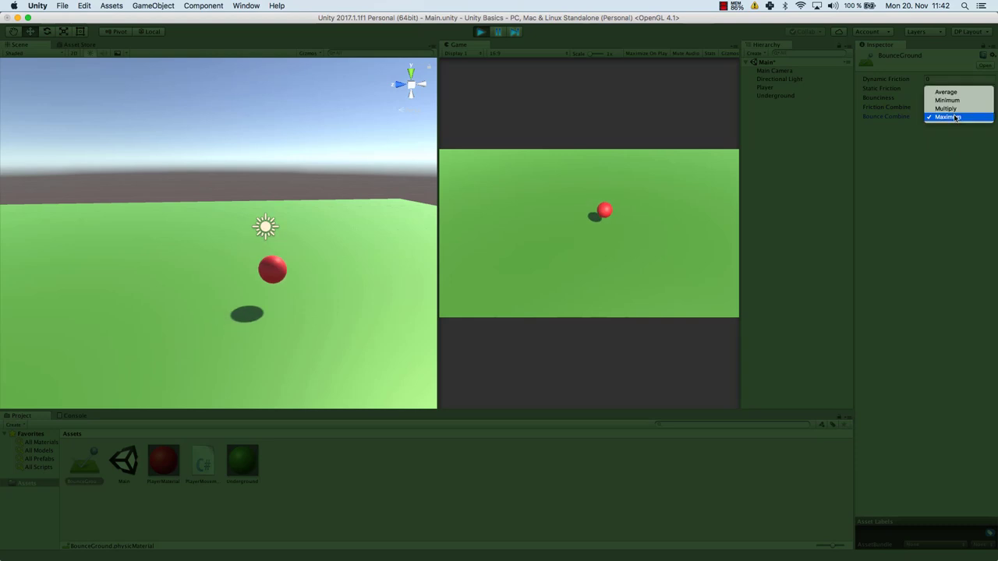
left_click(953, 109)
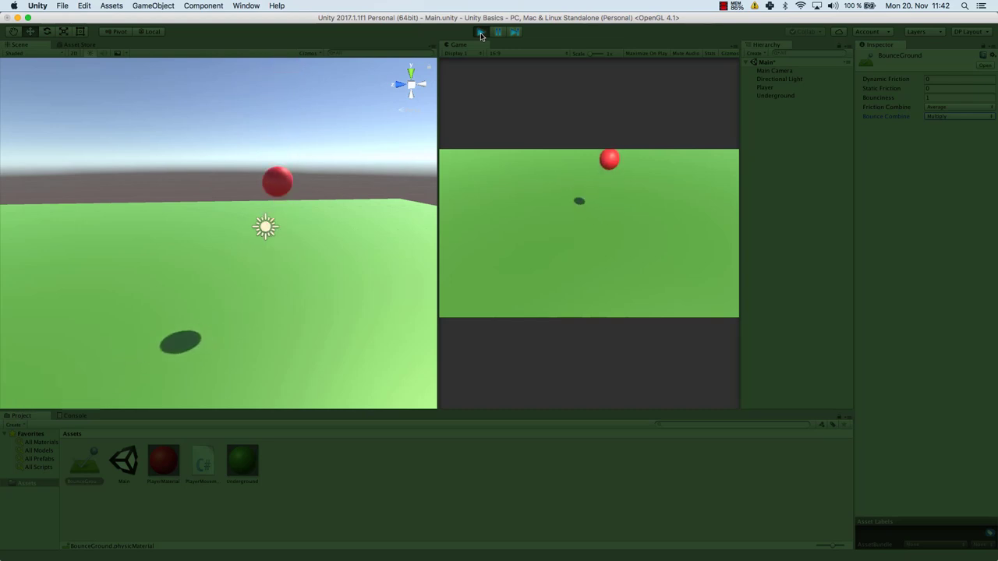
Stop the play test and select the Player.
left_click(481, 35)
left_click(766, 87)
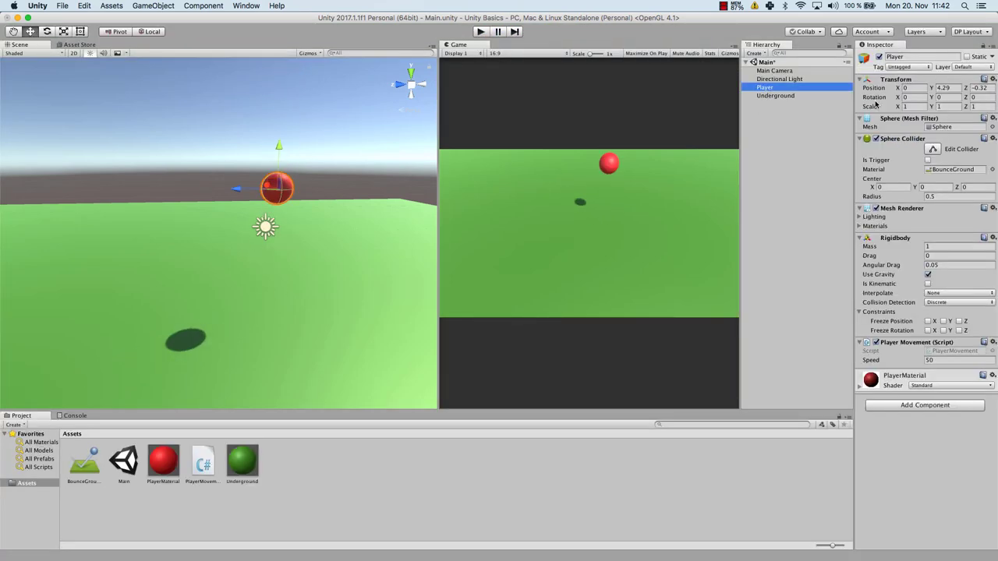
Clear the physic material from the Player's Sphere Collider by setting it to None.
left_click(948, 170)
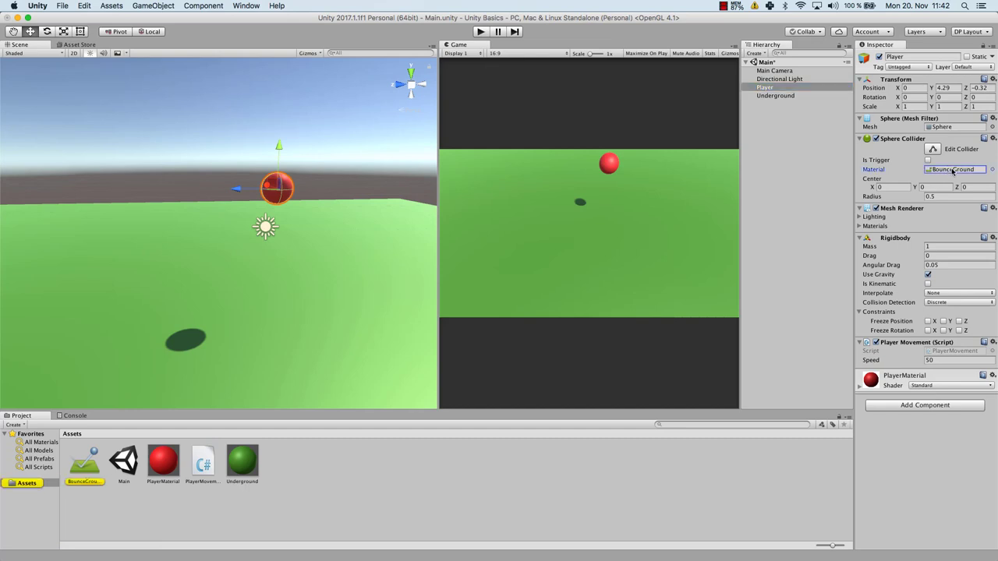
left_click(993, 170)
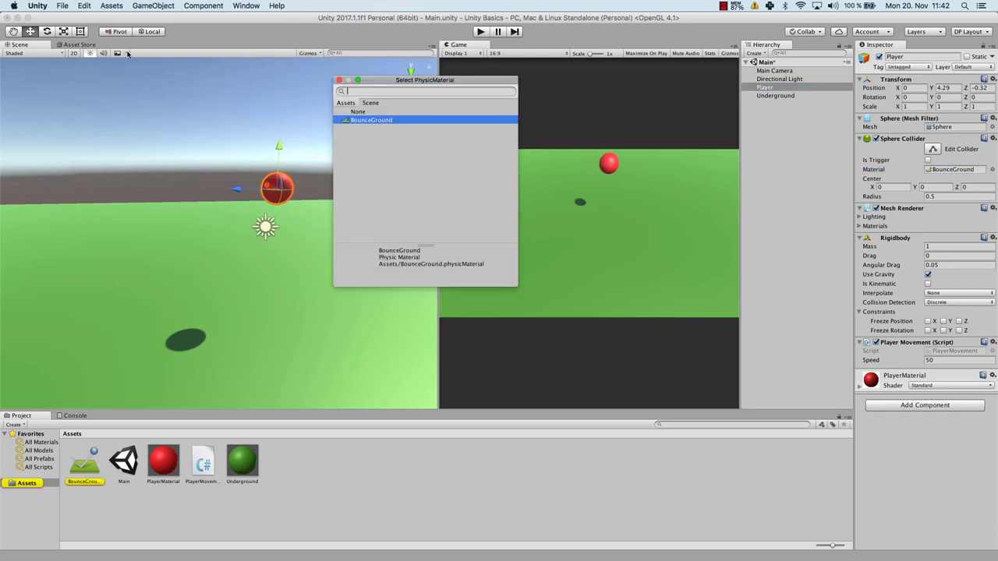
left_click(365, 112)
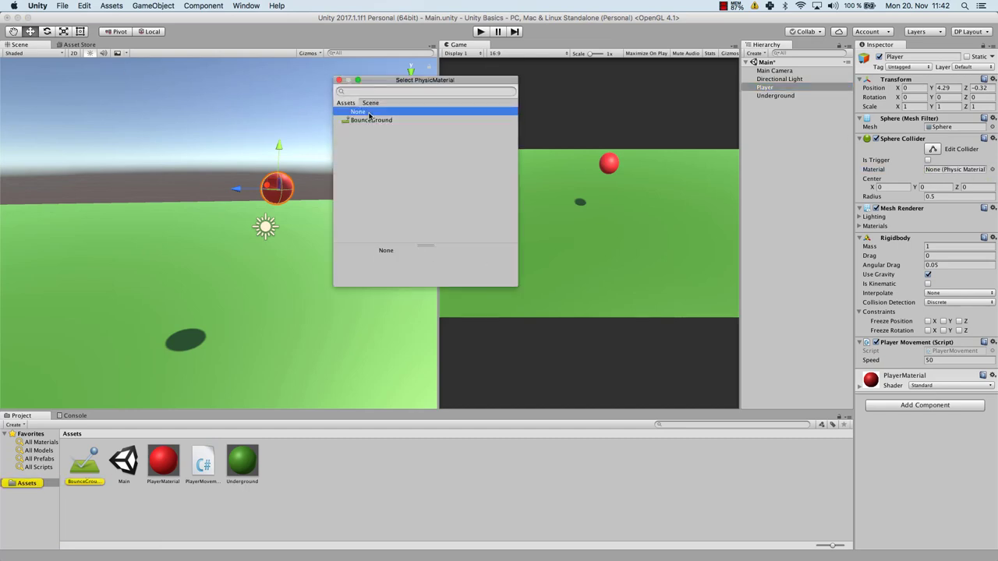
left_click(339, 80)
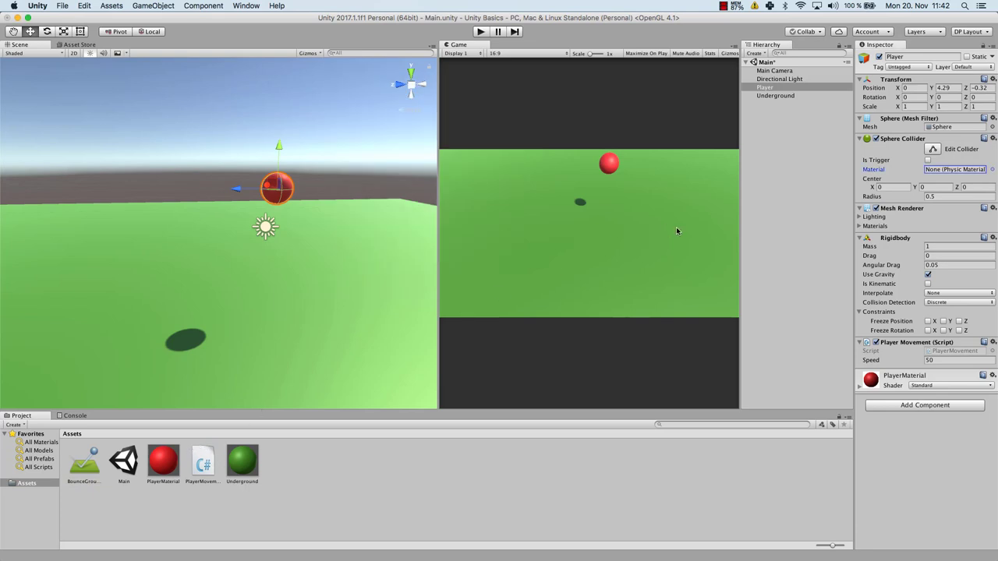
Rename the BounceGround physic material asset to BouncyAndFrictiveGround.
left_click(778, 97)
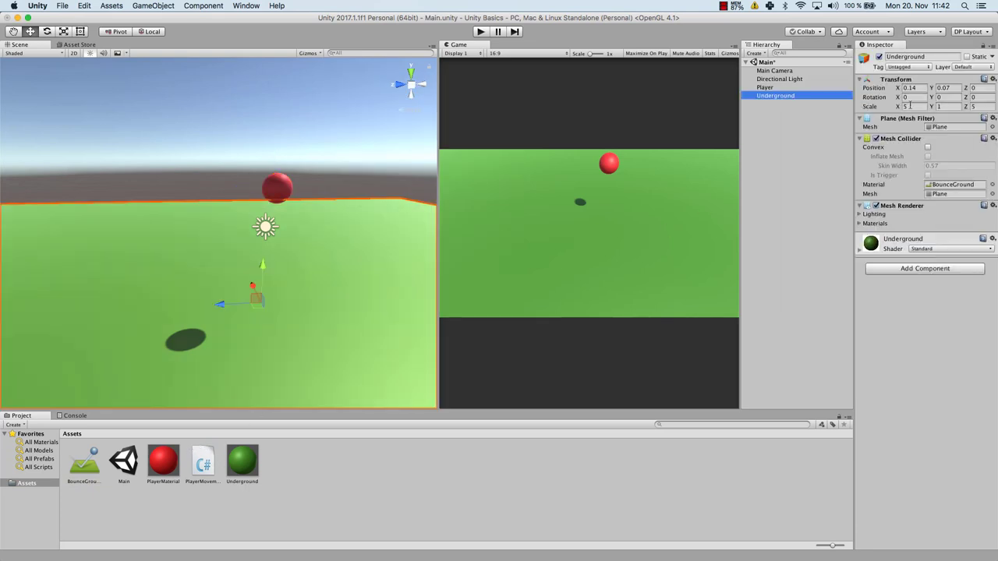
left_click(84, 483)
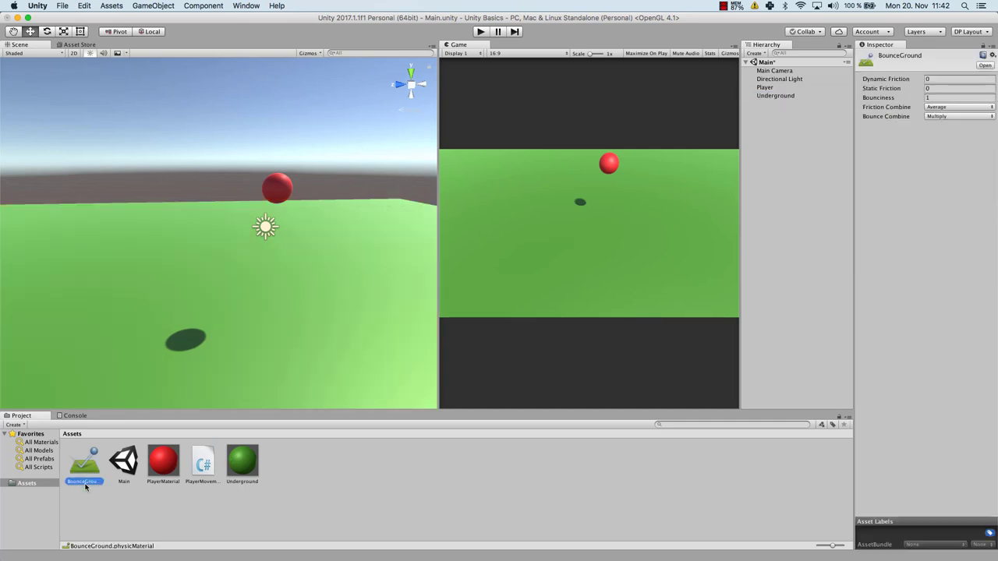
left_click(86, 484)
type("AndFrictioe")
key("Return")
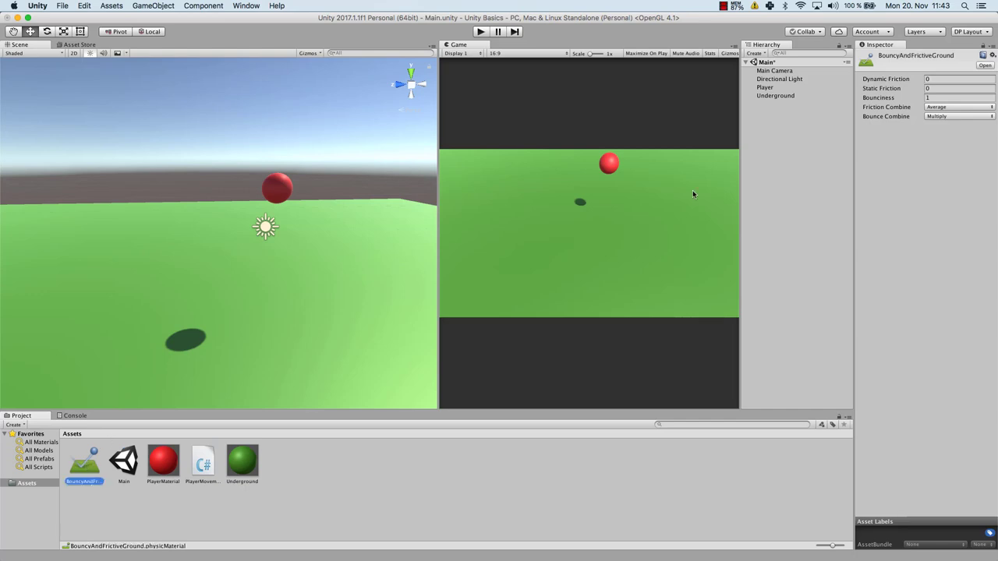
Set both the Dynamic Friction and the Static Friction of BouncyAndFrictiveGround to 1.
left_click(940, 79)
type("1")
left_click(942, 88)
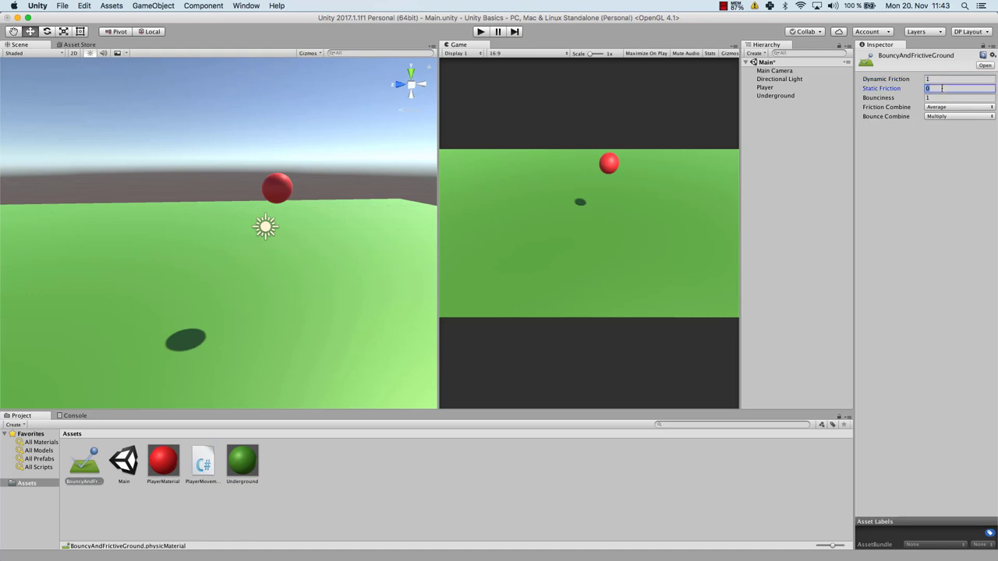
type("1")
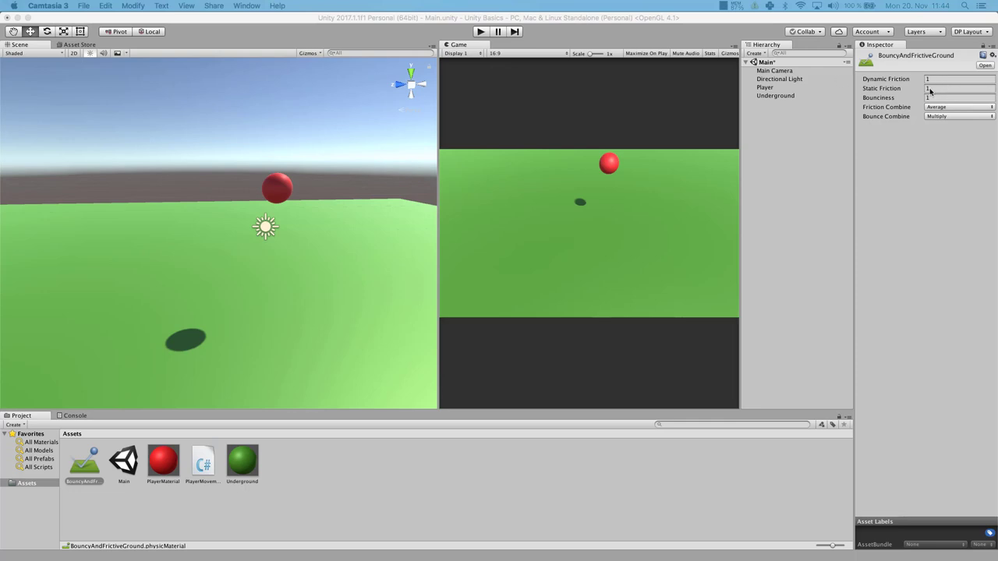
Play test the scene, steering the ball across the ground to check the friction, and stop the play mode.
left_click(481, 31)
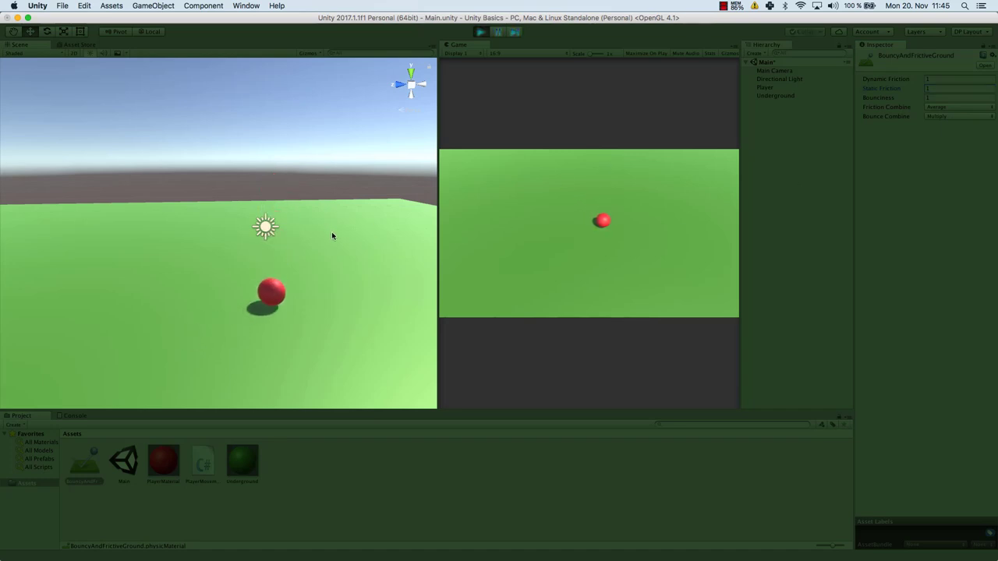
key("a")
key("w")
key("d")
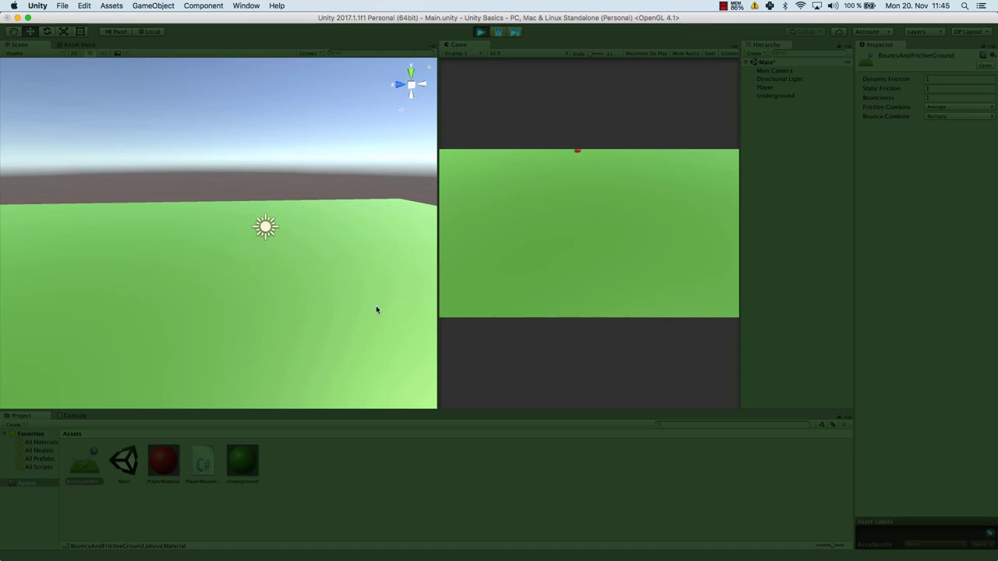
key("Down")
left_click(481, 32)
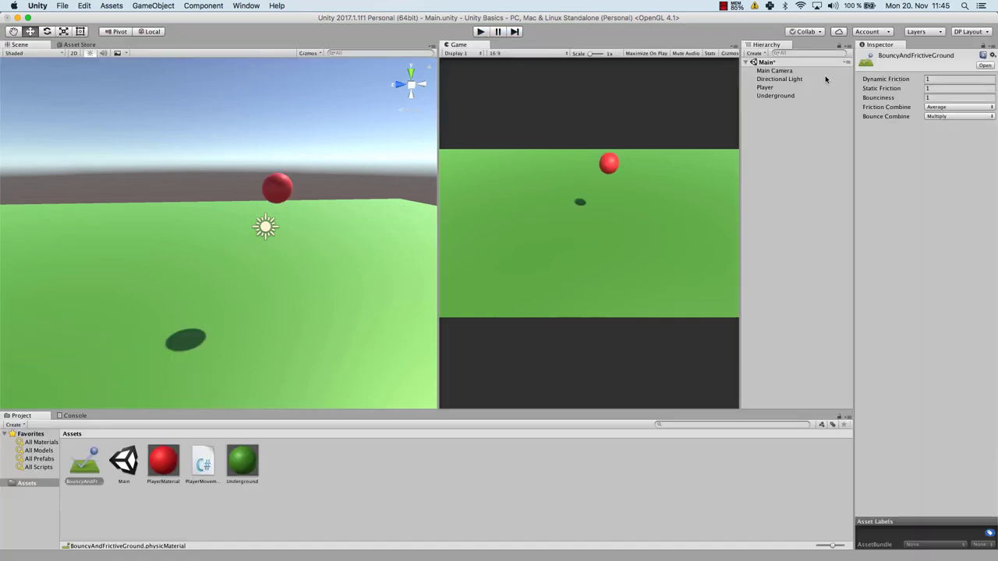
Assign BouncyAndFrictiveGround to the Player's Sphere Collider and run a short play test steering the ball.
left_click(765, 88)
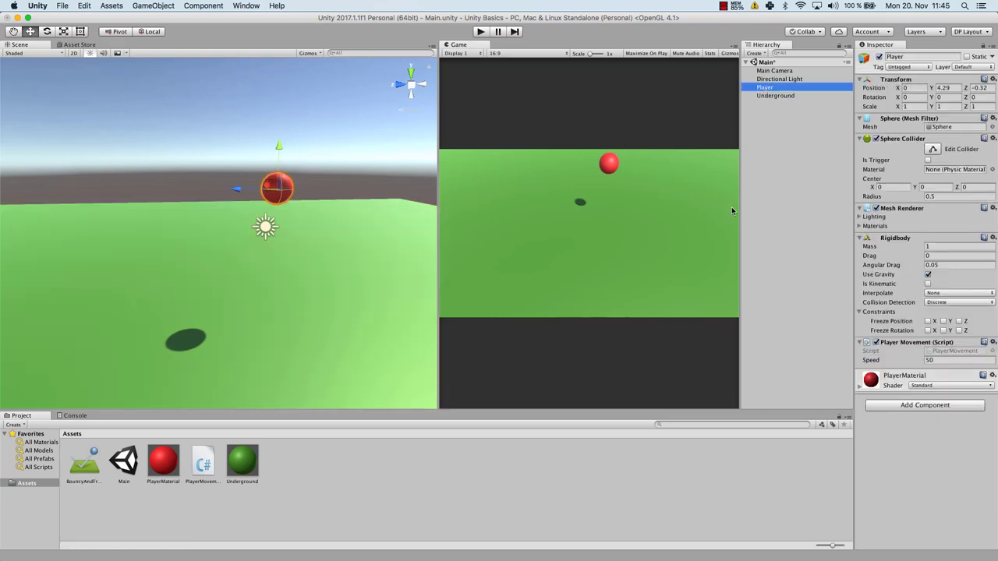
left_click_drag(84, 461, 946, 173)
left_click(481, 31)
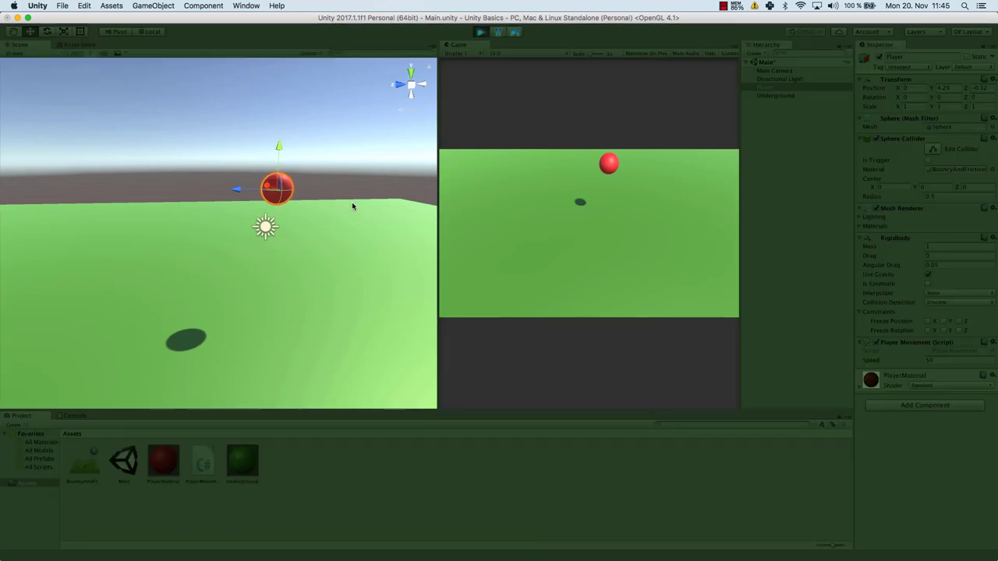
key("w")
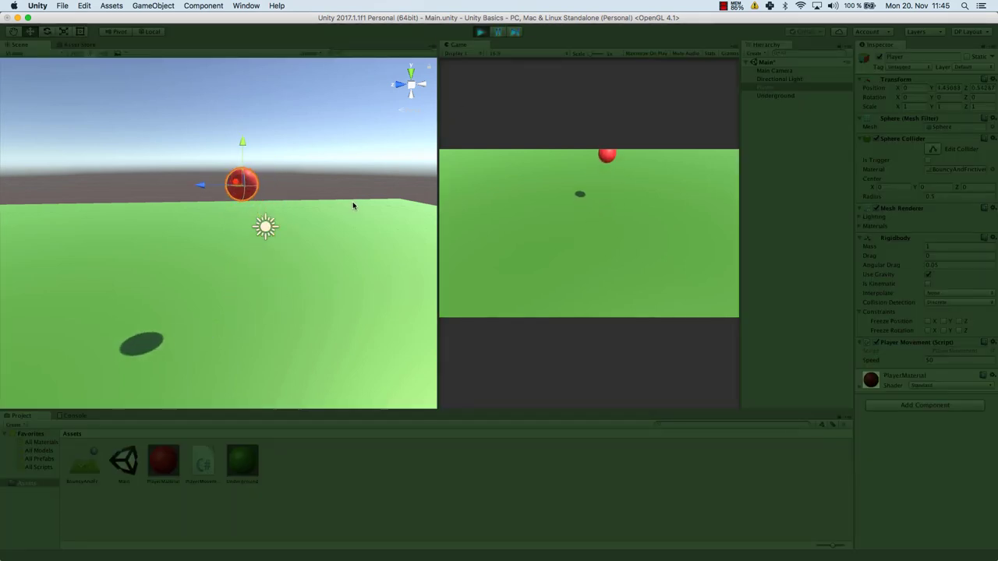
key("d")
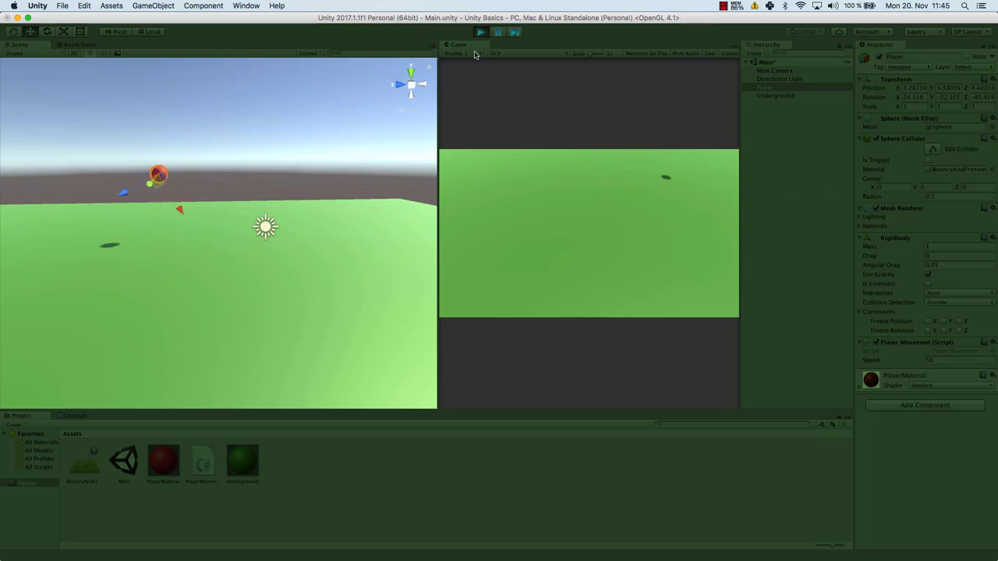
key("super+p")
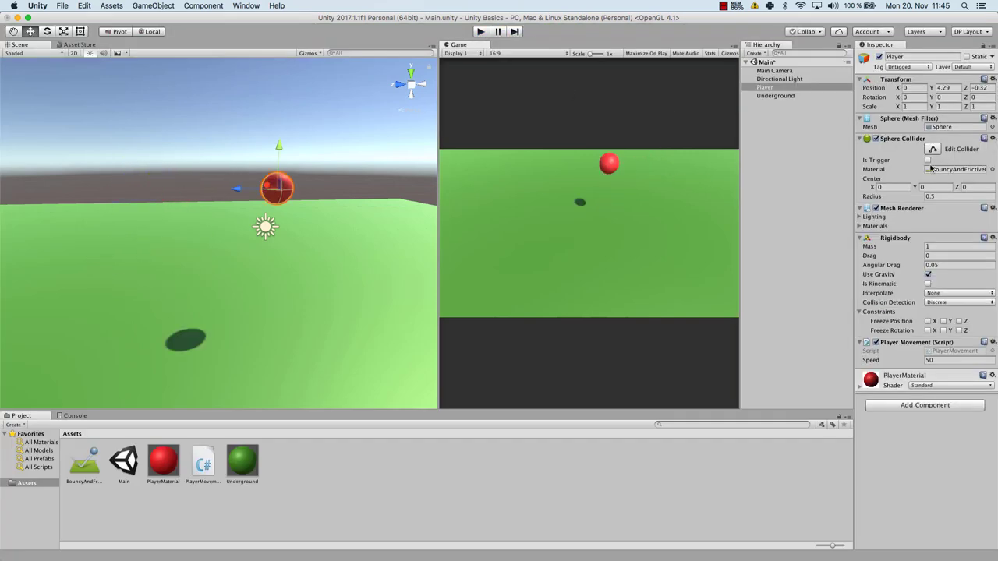
Set the Bounciness of BouncyAndFrictiveGround to 0 and start a play test.
left_click(82, 466)
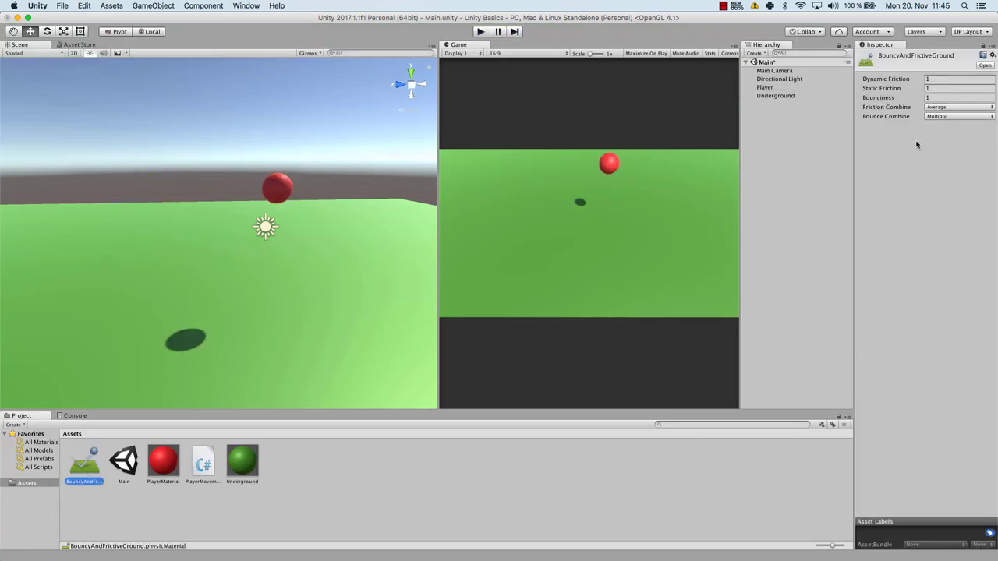
left_click(934, 98)
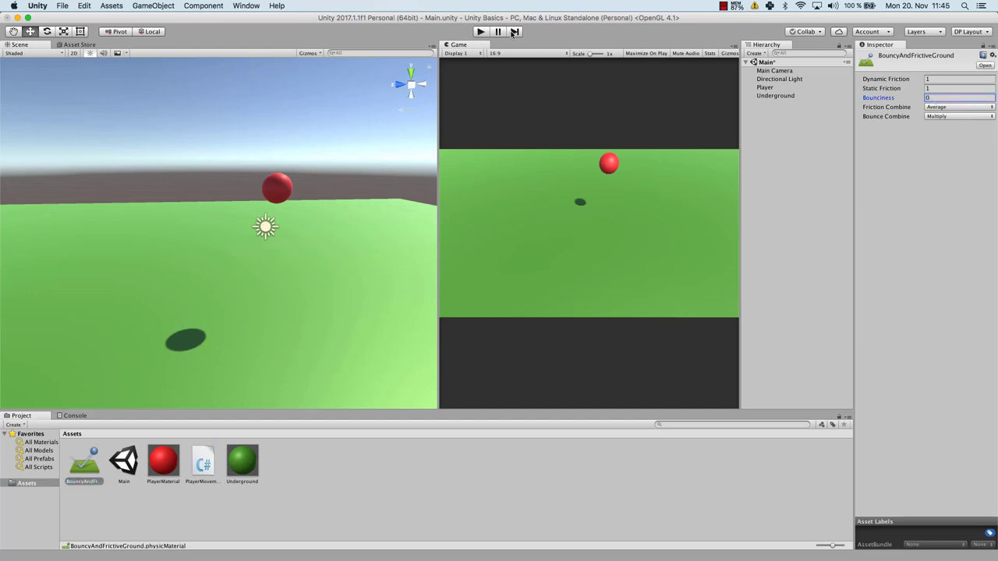
left_click(480, 32)
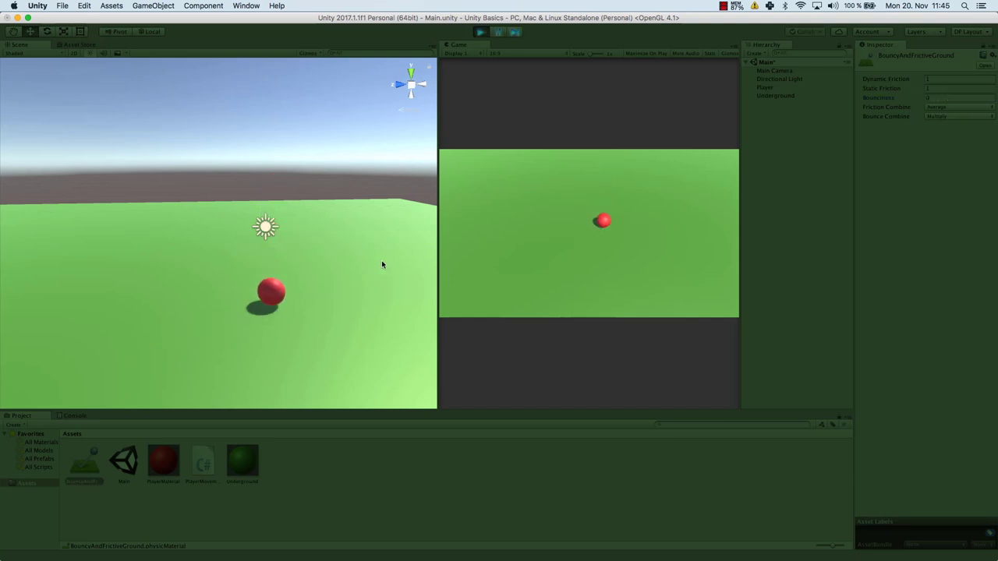
Steer the ball around the ground in all directions to examine its rolling with friction and without bounciness.
key("Left")
key("Up")
key("Right")
key("Down")
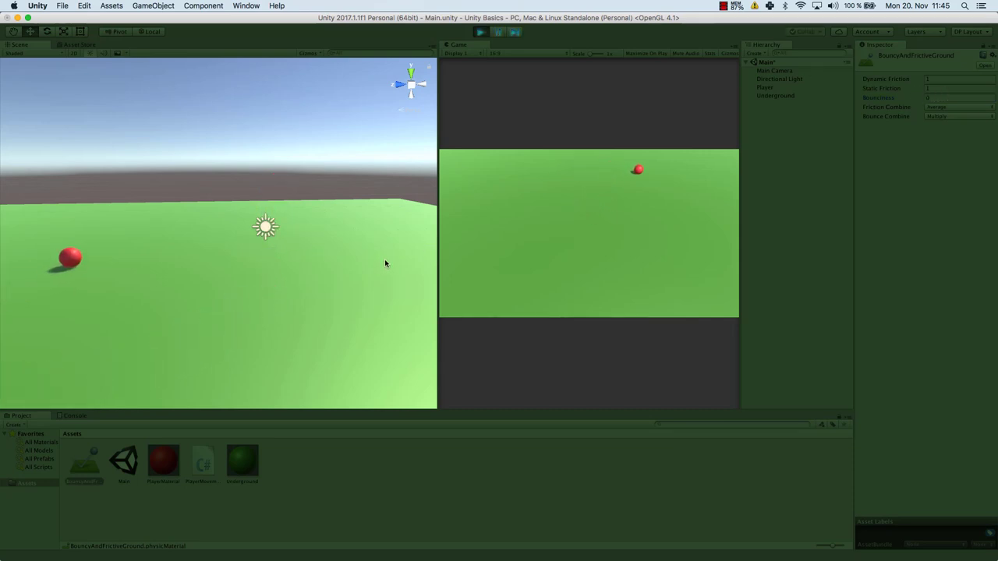
key("Left")
key("Up")
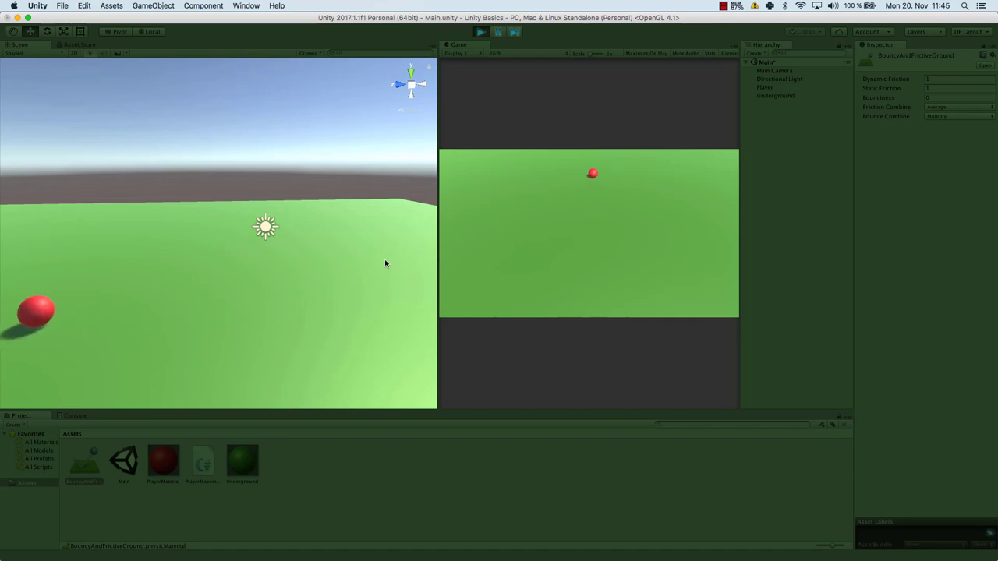
key("Down")
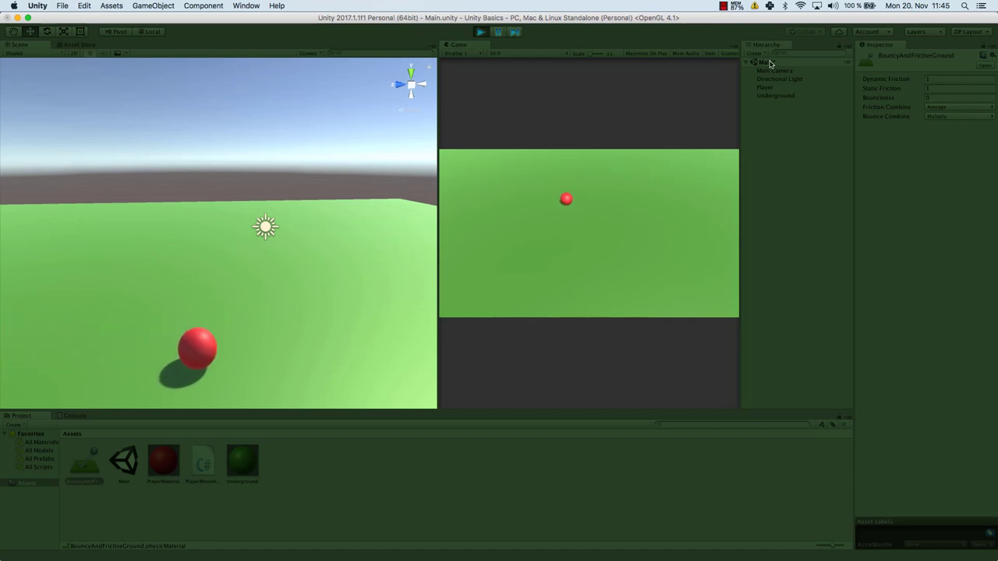
key("Up")
key("Down")
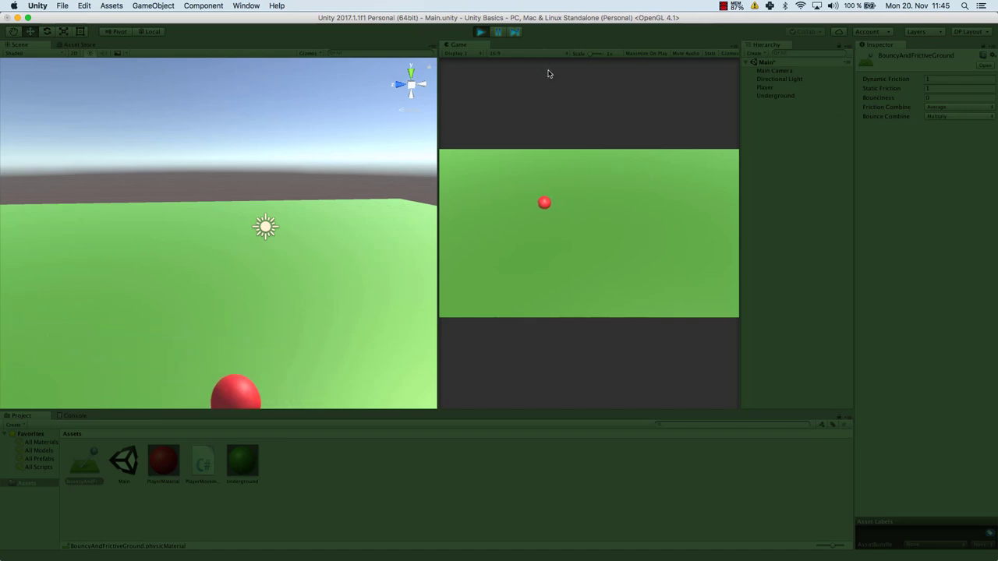
key("Down")
key("Left")
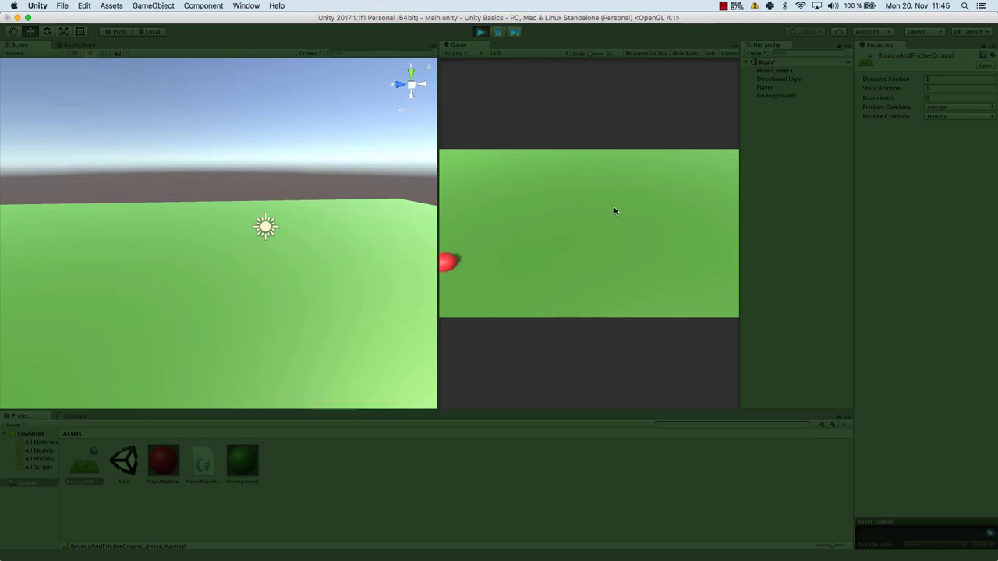
key("Right")
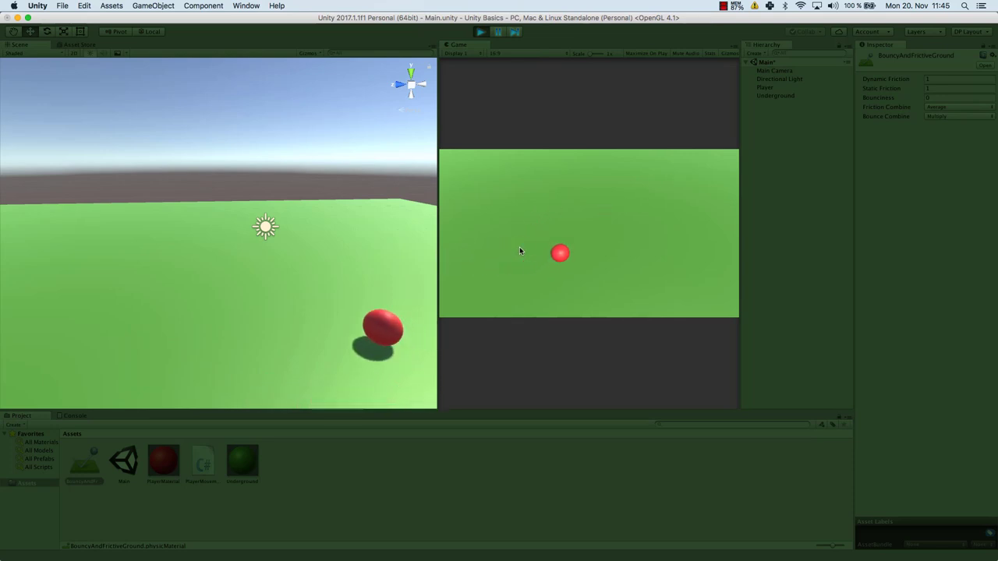
key("Up")
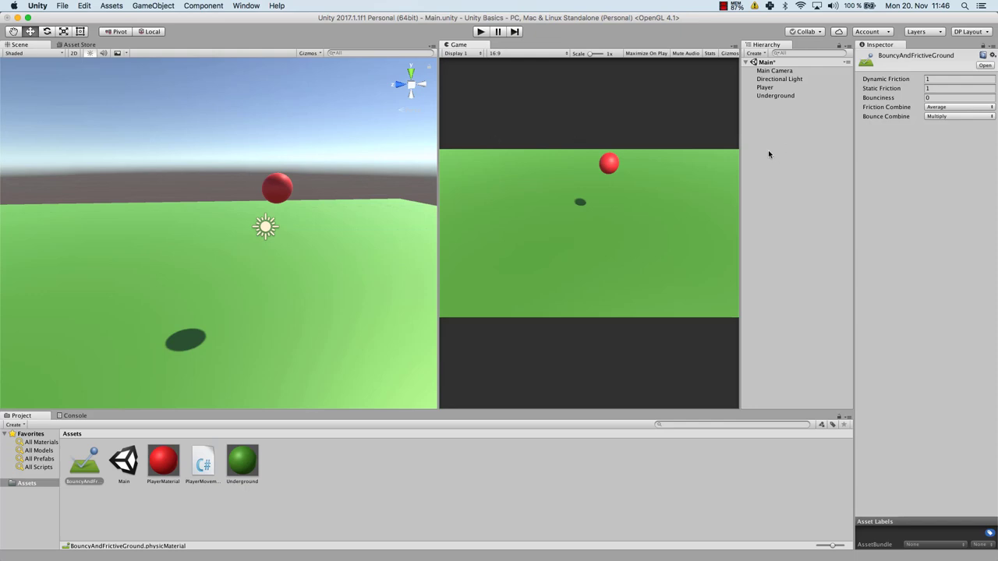
Save the Main scene.
key("super+s")
key("super+s")
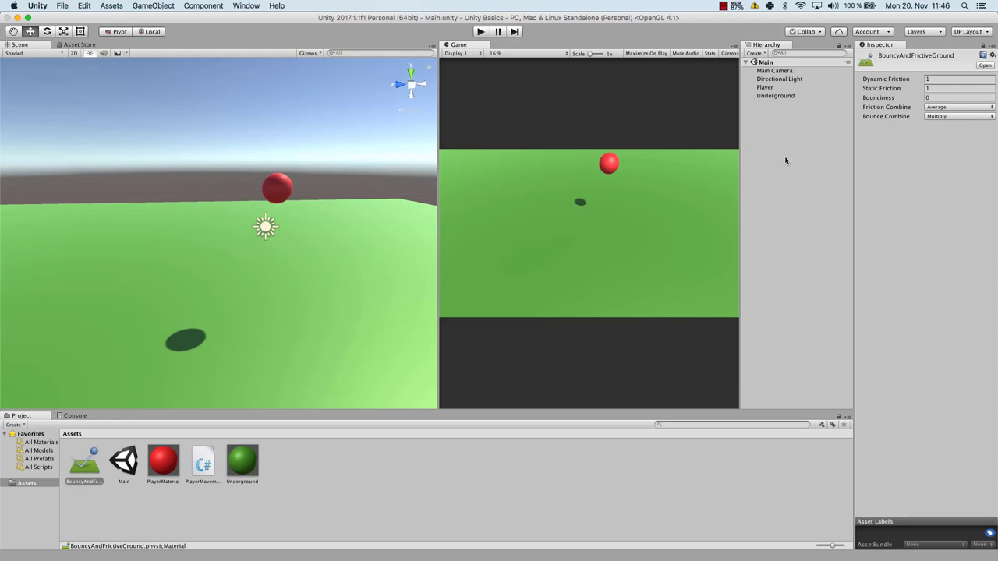